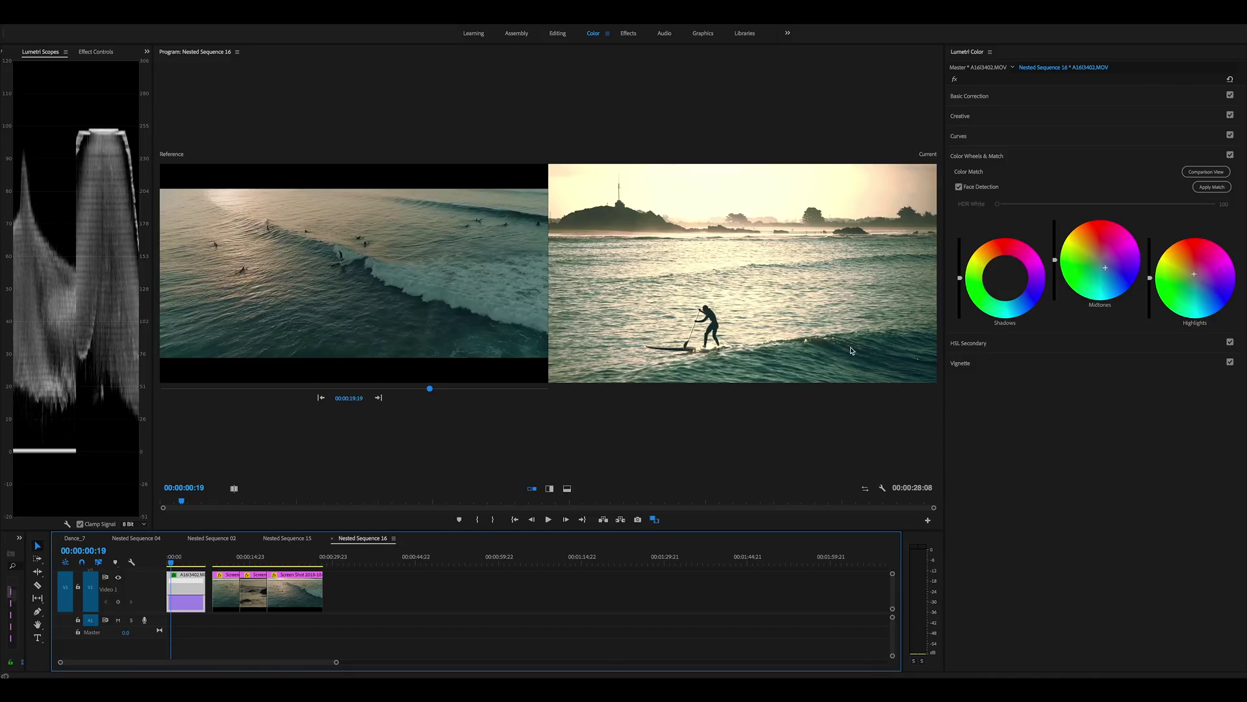
Compare the paddleboarder clip with and without its full Lumetri grade
click(954, 81)
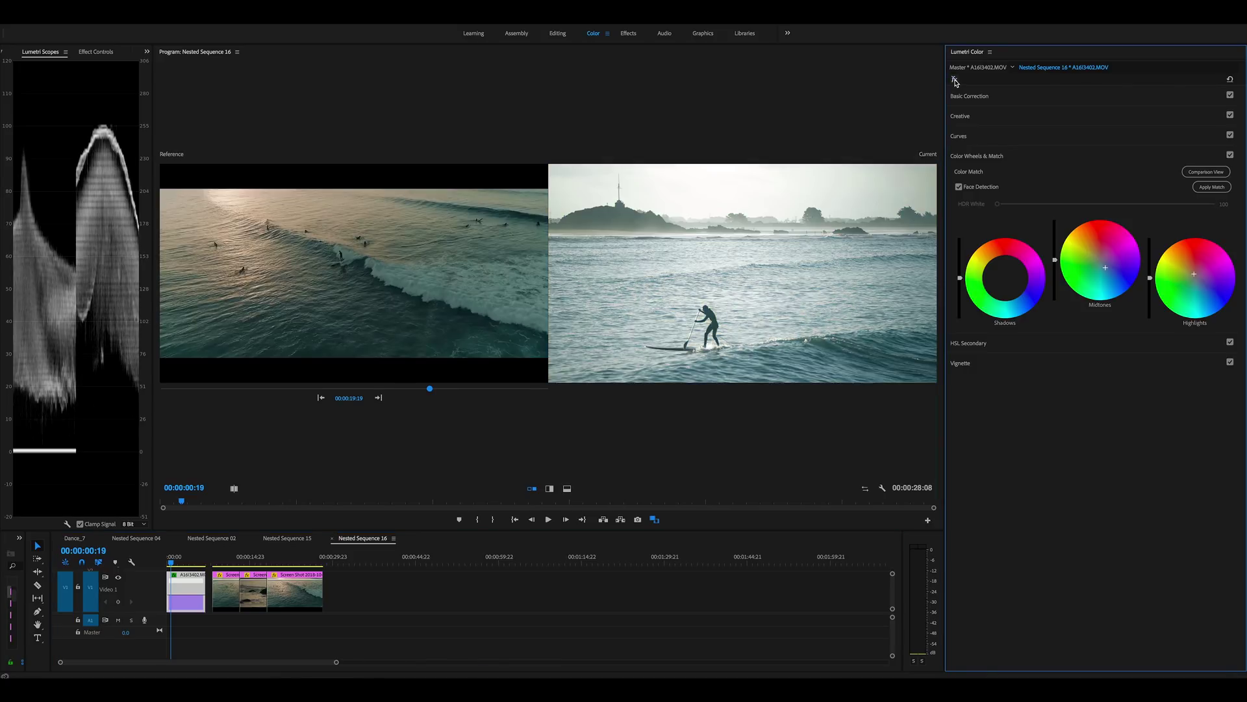
click(955, 80)
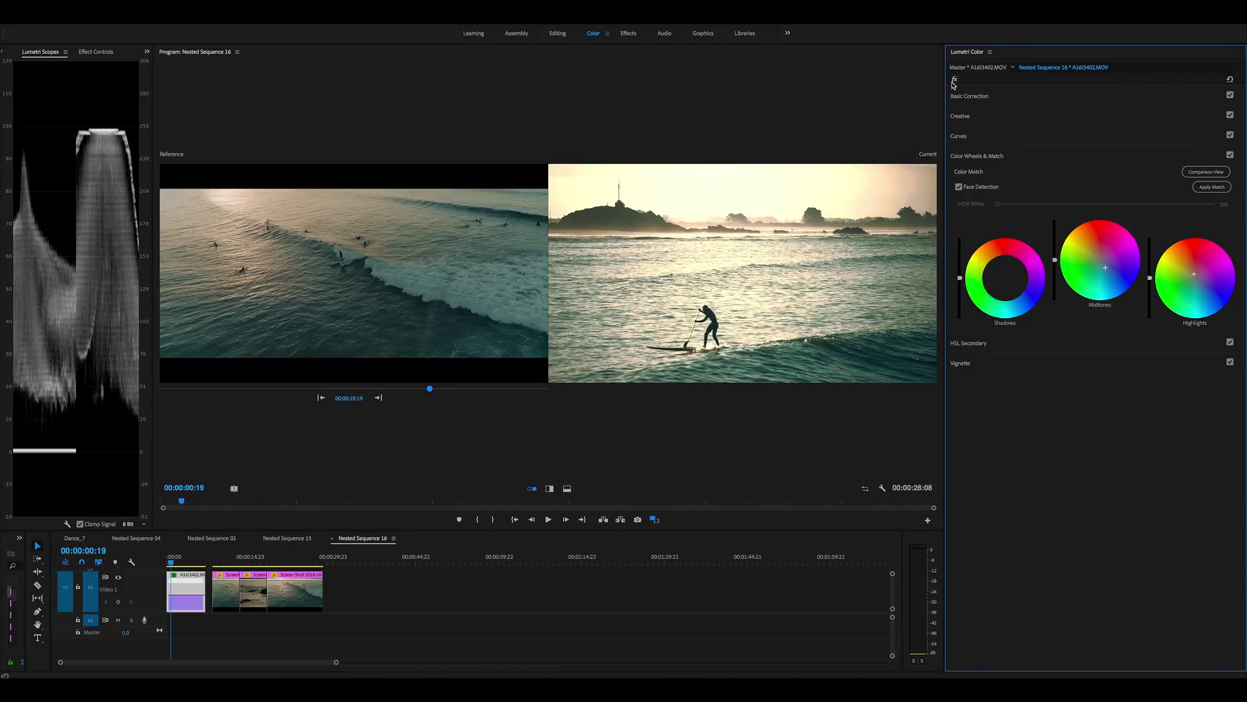
Raise the paddleboarder clip's Whites to 73.2 and slightly increase its Contrast in the Basic Correction settings
click(971, 96)
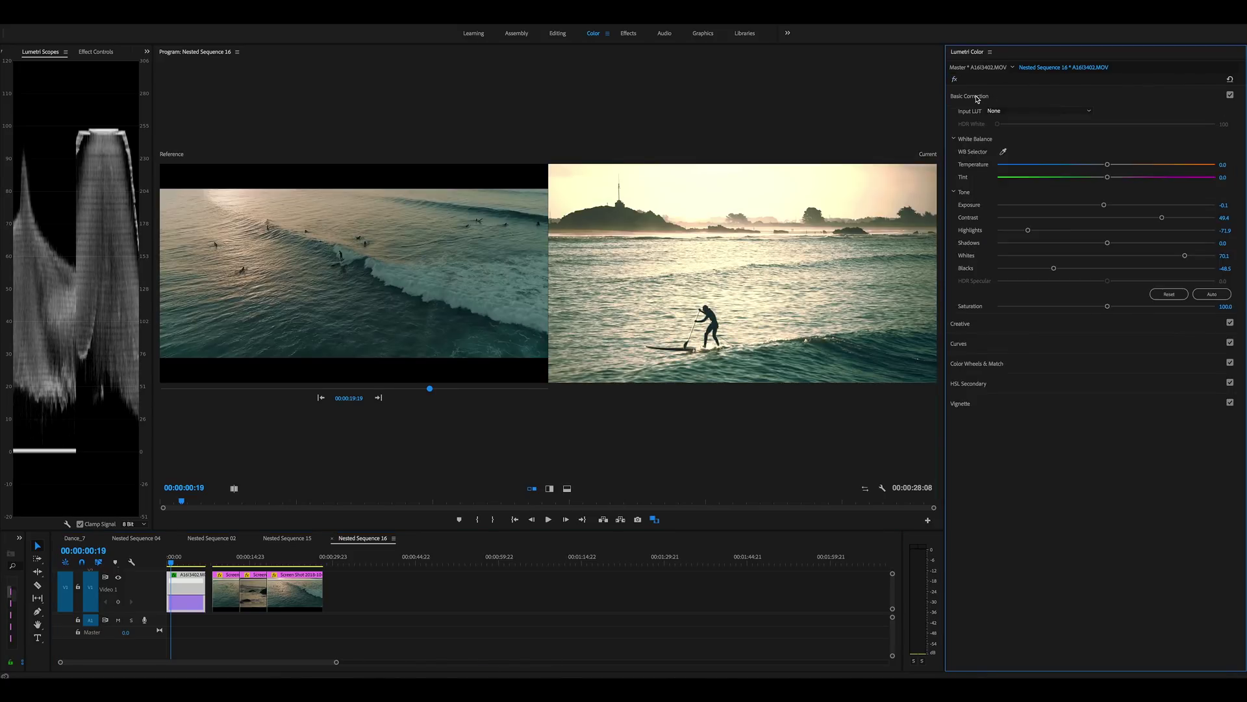
drag(1185, 255, 1186, 258)
double_click(1186, 257)
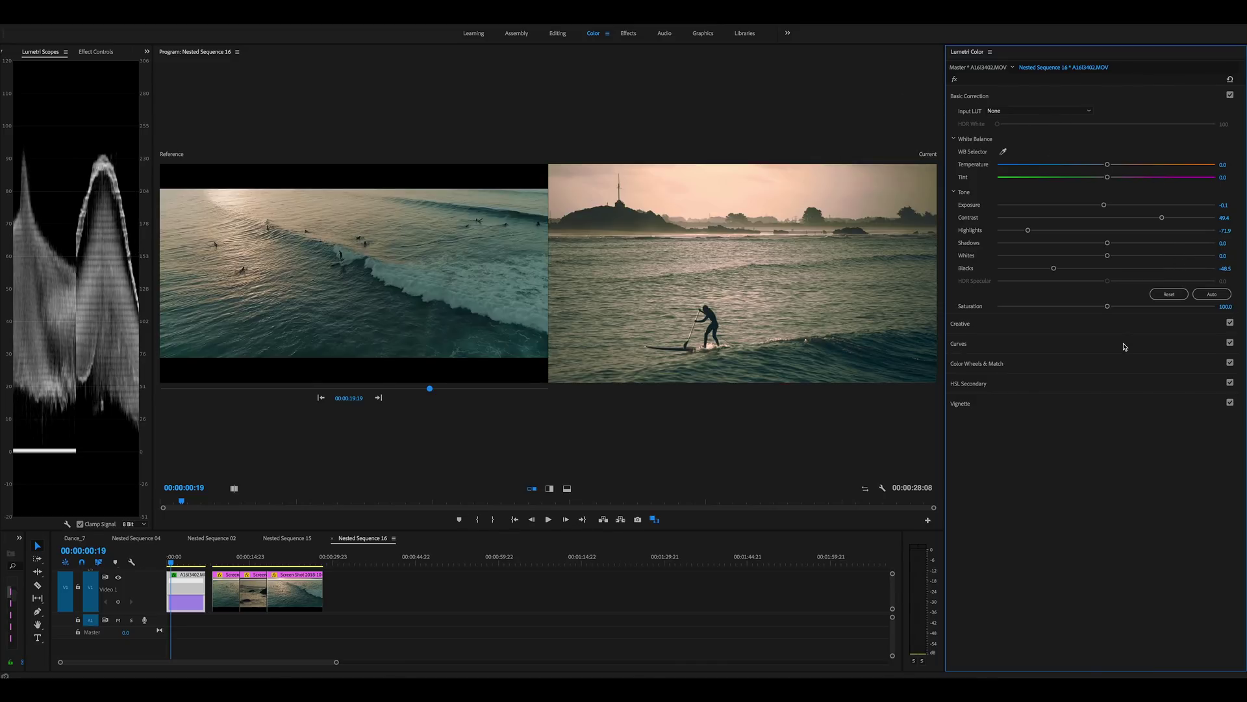
key(ctrl+z)
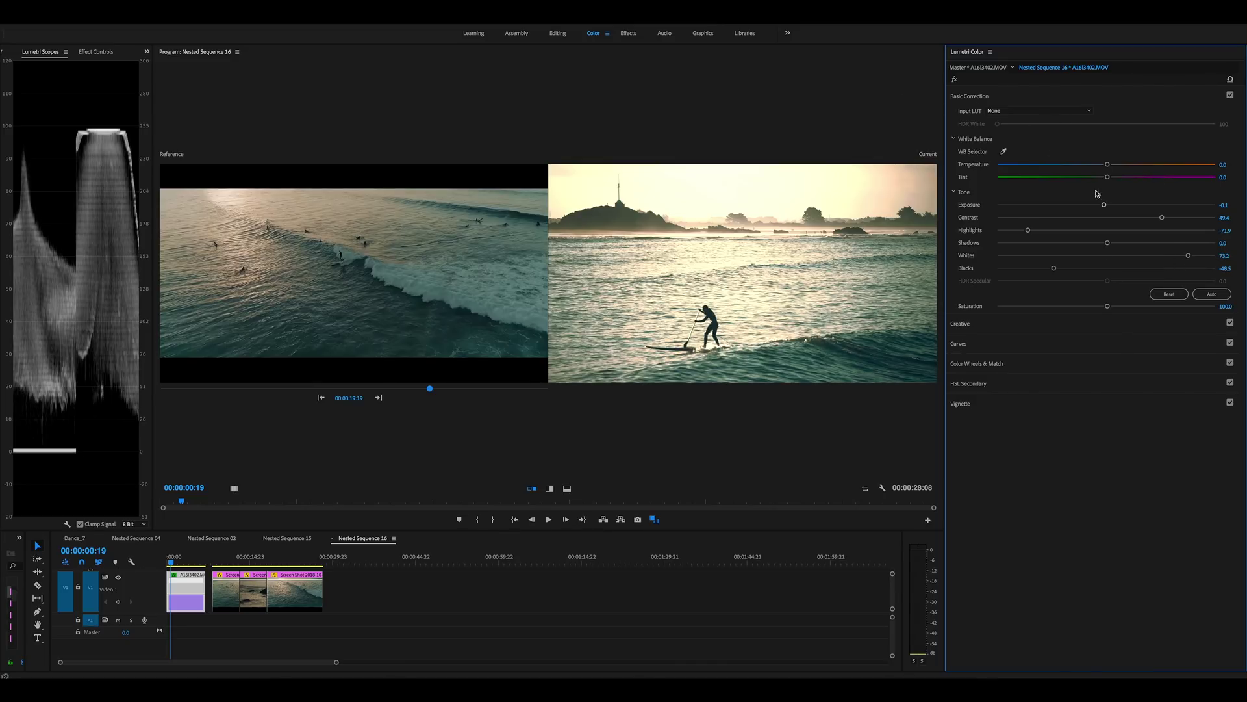
double_click(1028, 230)
drag(1162, 219, 1165, 219)
Review the paddleboarder clip's Creative look and its Color Wheels & Match settings
click(973, 325)
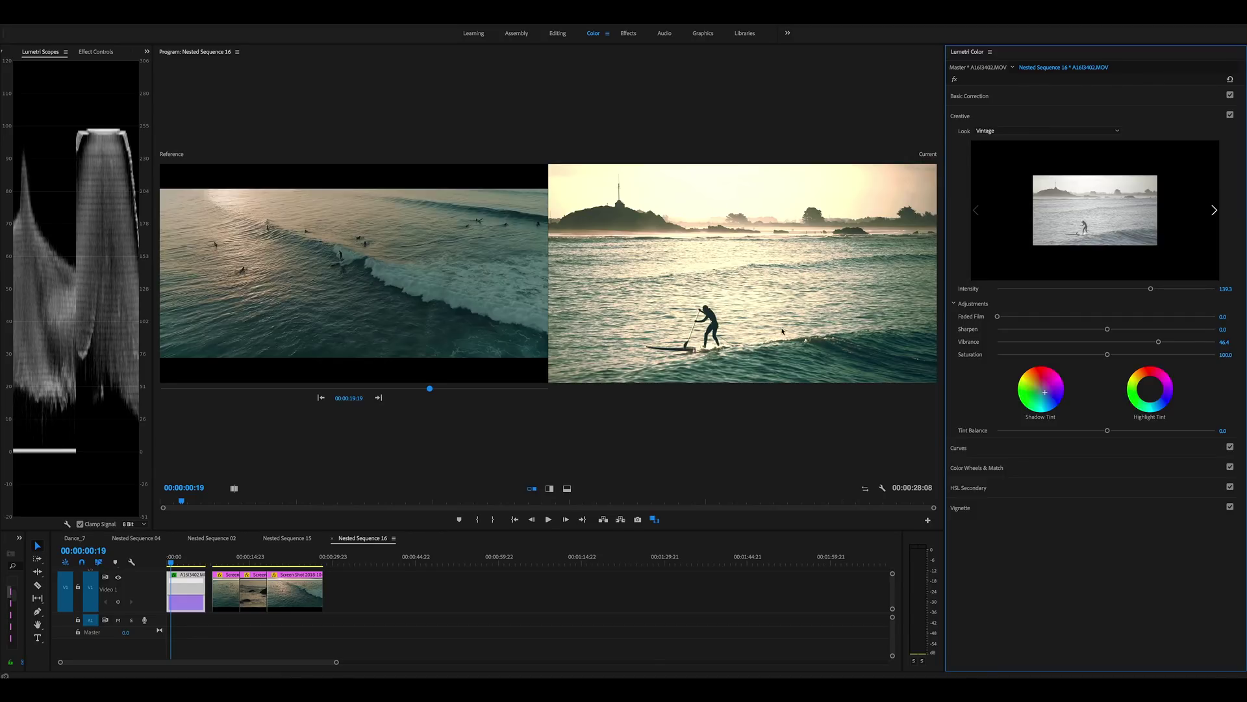
click(973, 468)
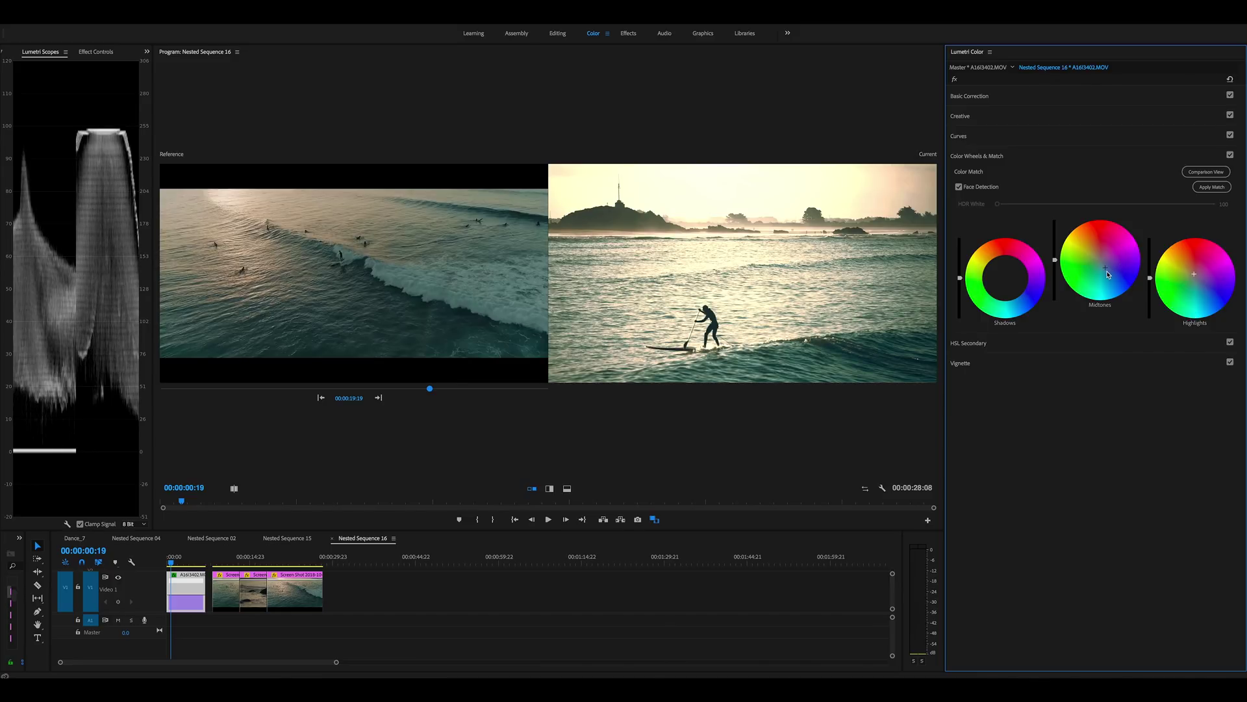
double_click(1108, 272)
Compare the image with Basic Correction, Curves and Color Wheels & Match off and on, and review the Curves and Creative settings
click(987, 98)
click(1230, 95)
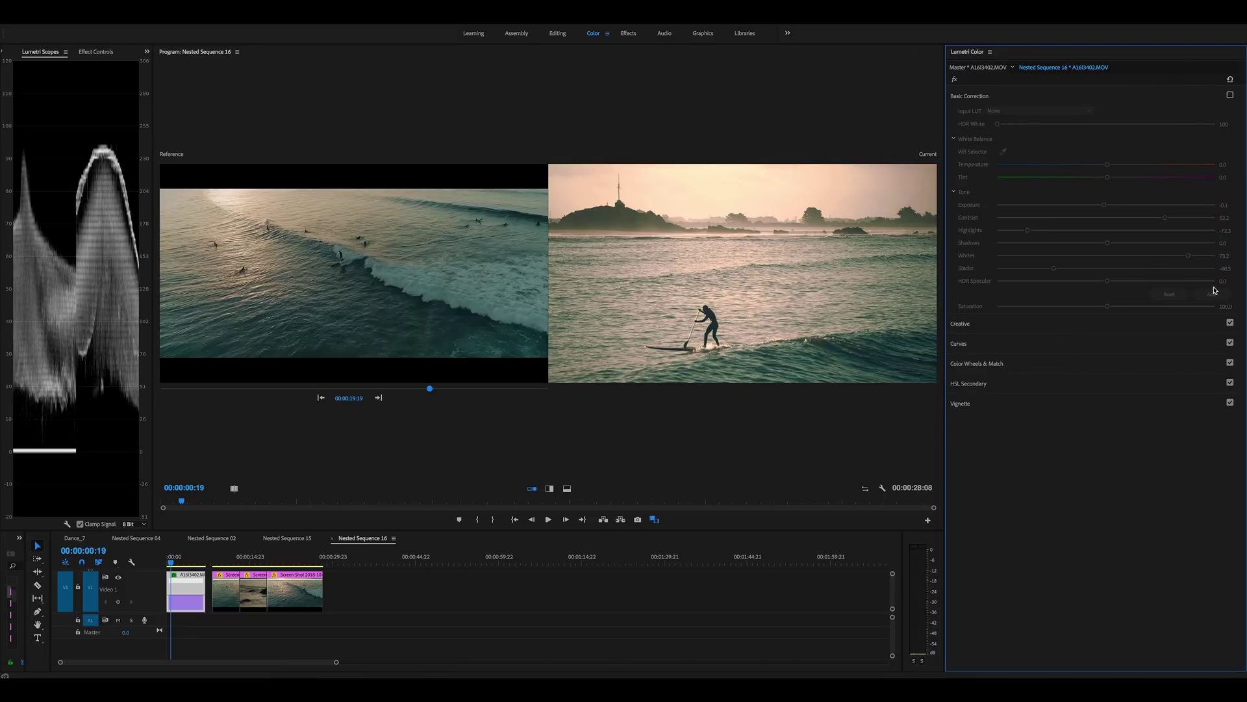
click(1230, 343)
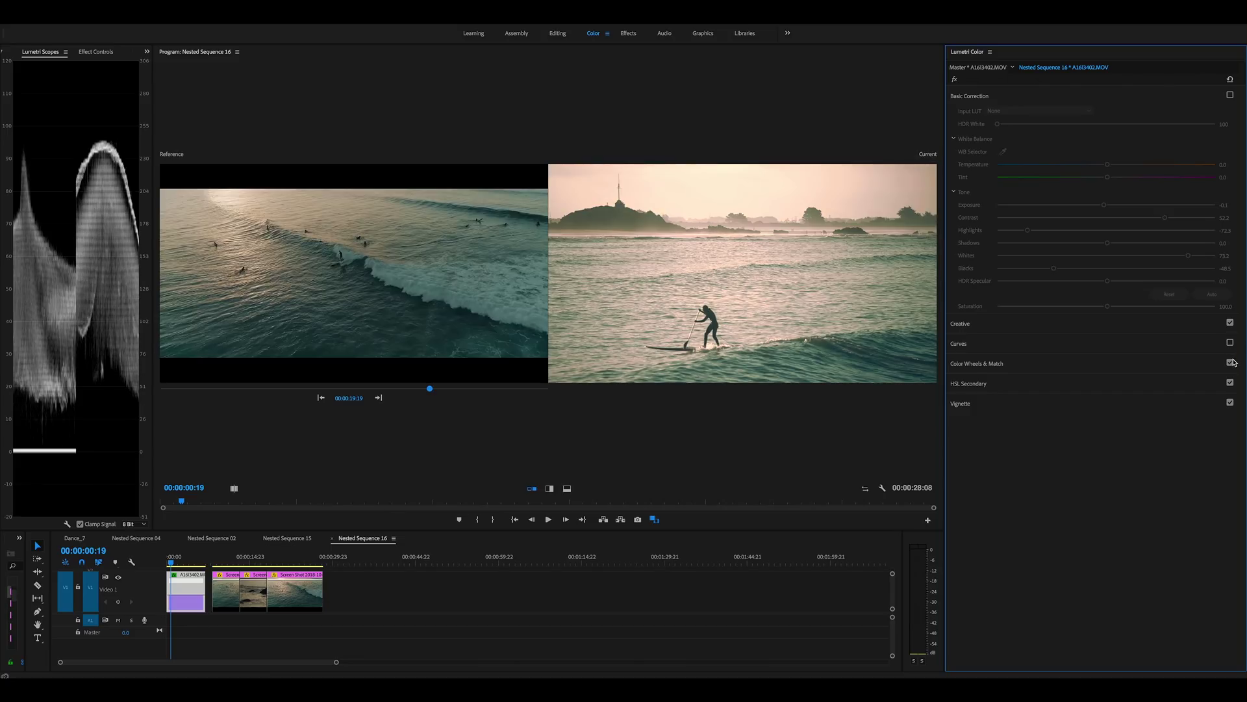
click(1224, 364)
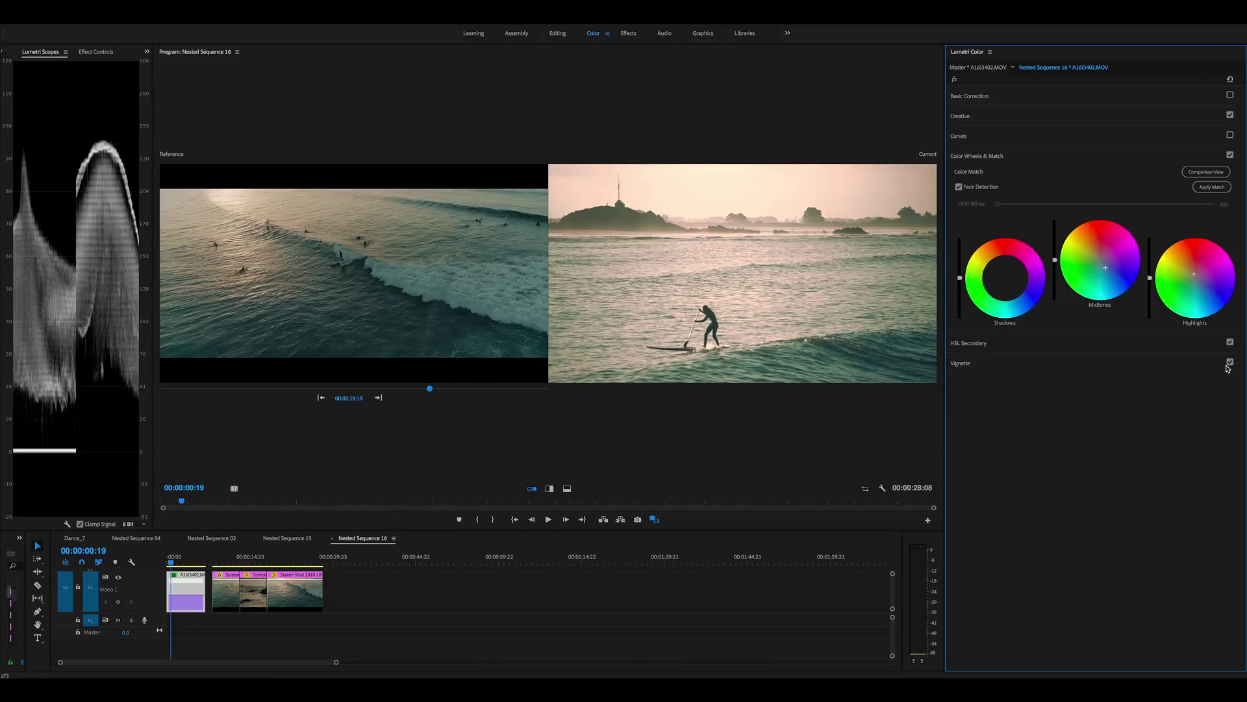
click(1230, 156)
click(1229, 156)
click(1230, 135)
click(1230, 94)
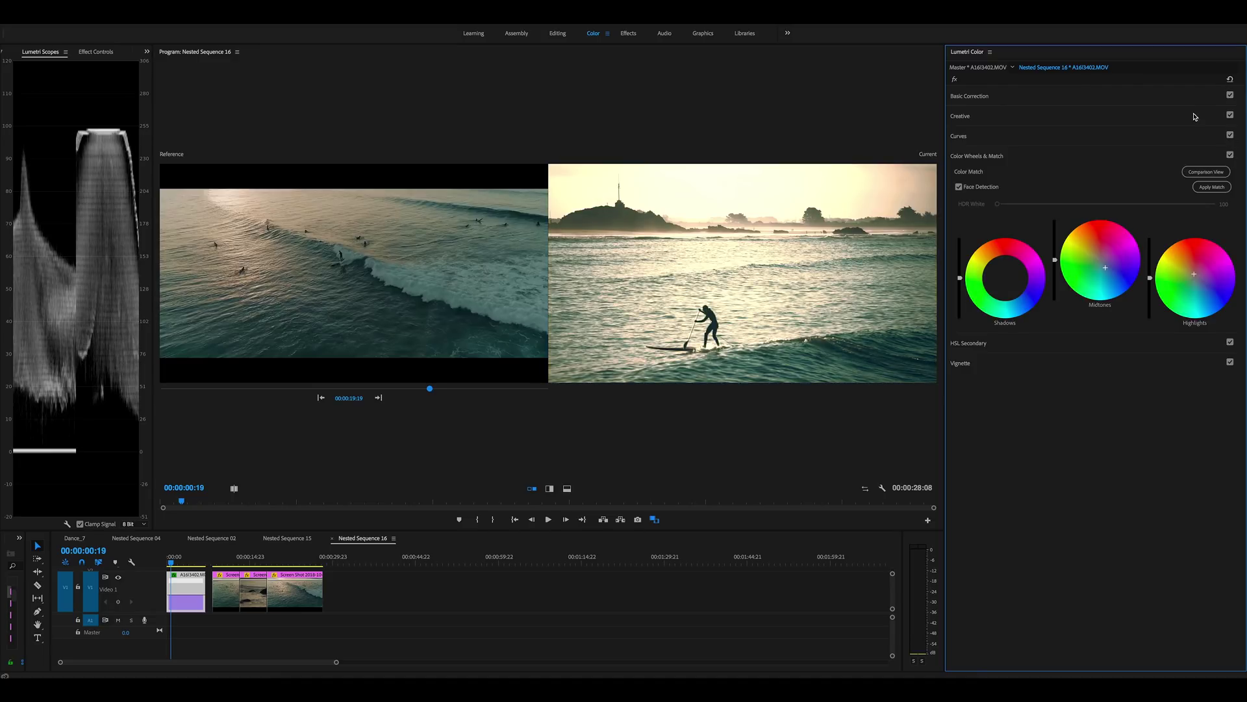
click(965, 137)
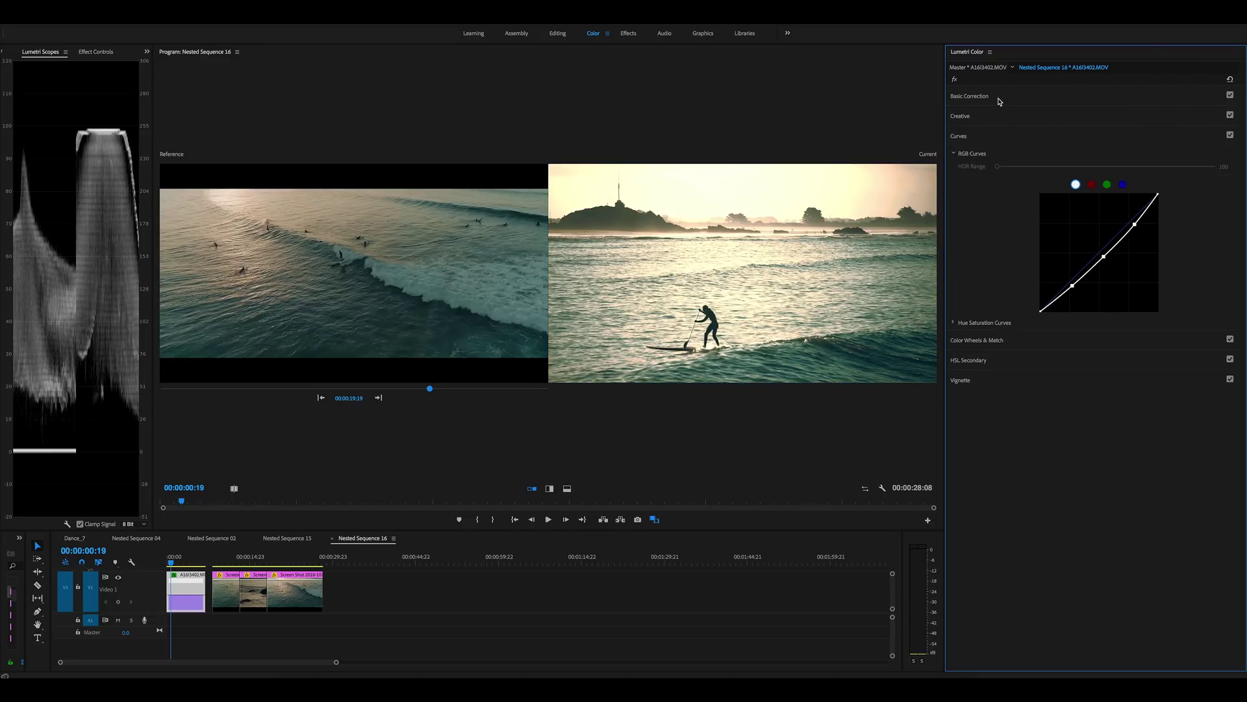
click(968, 117)
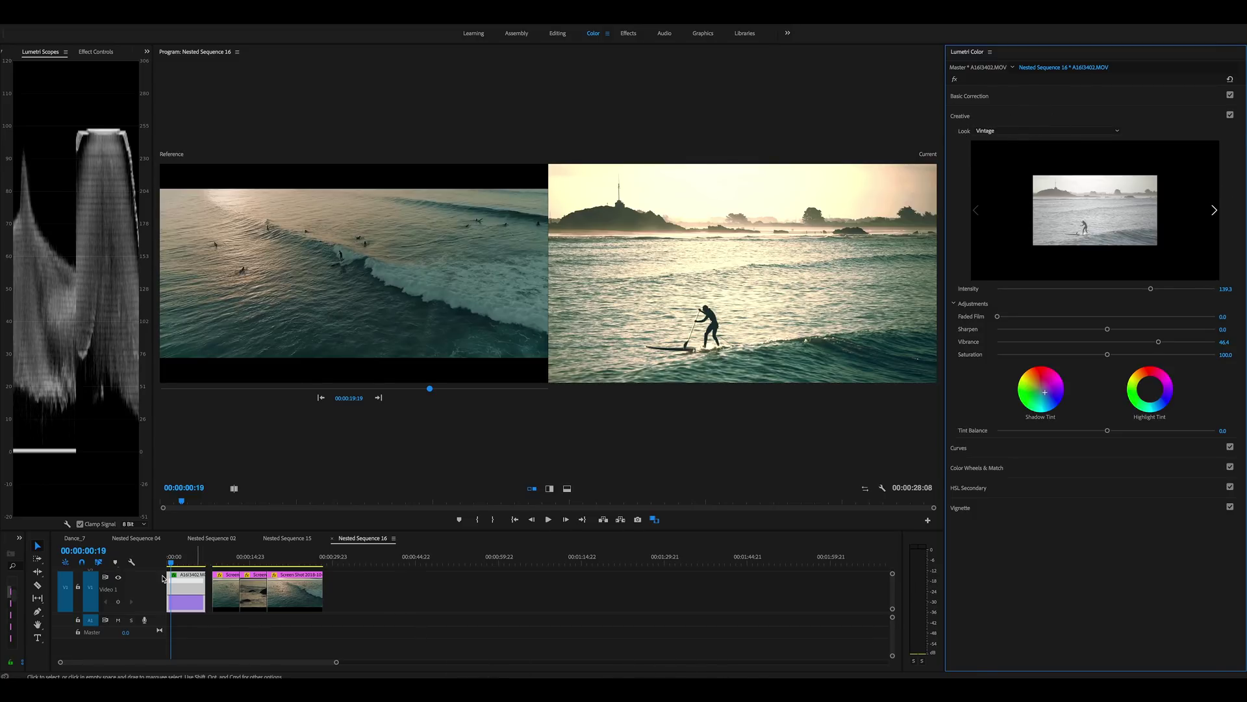
Go to the clip of two surfers carrying boards in the Dance_7 sequence and compare it with and without its grade
click(74, 538)
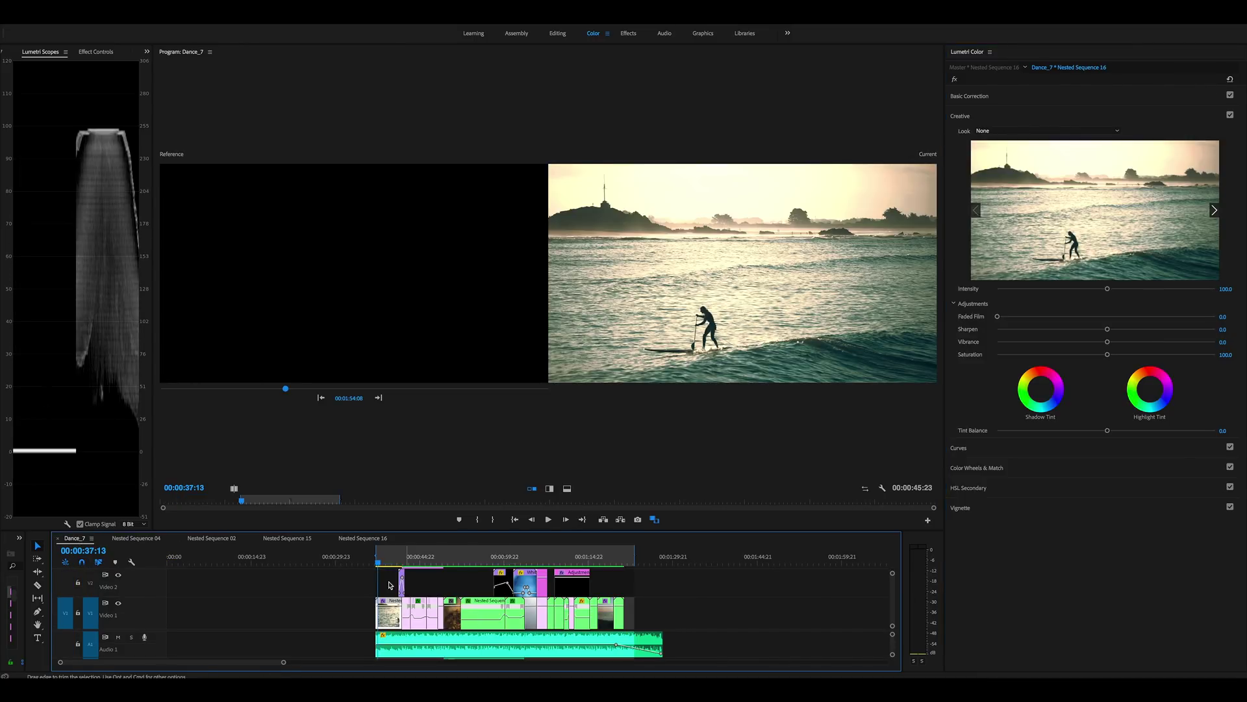
drag(378, 564, 434, 570)
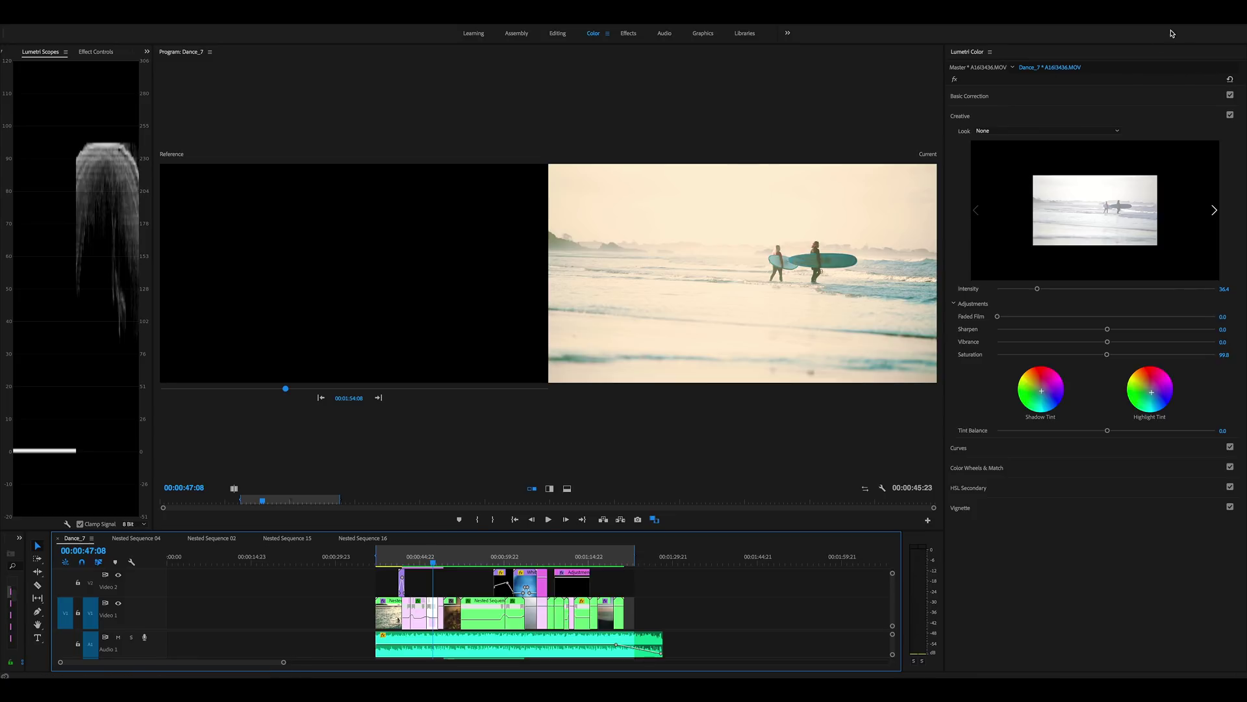
click(955, 80)
click(955, 80)
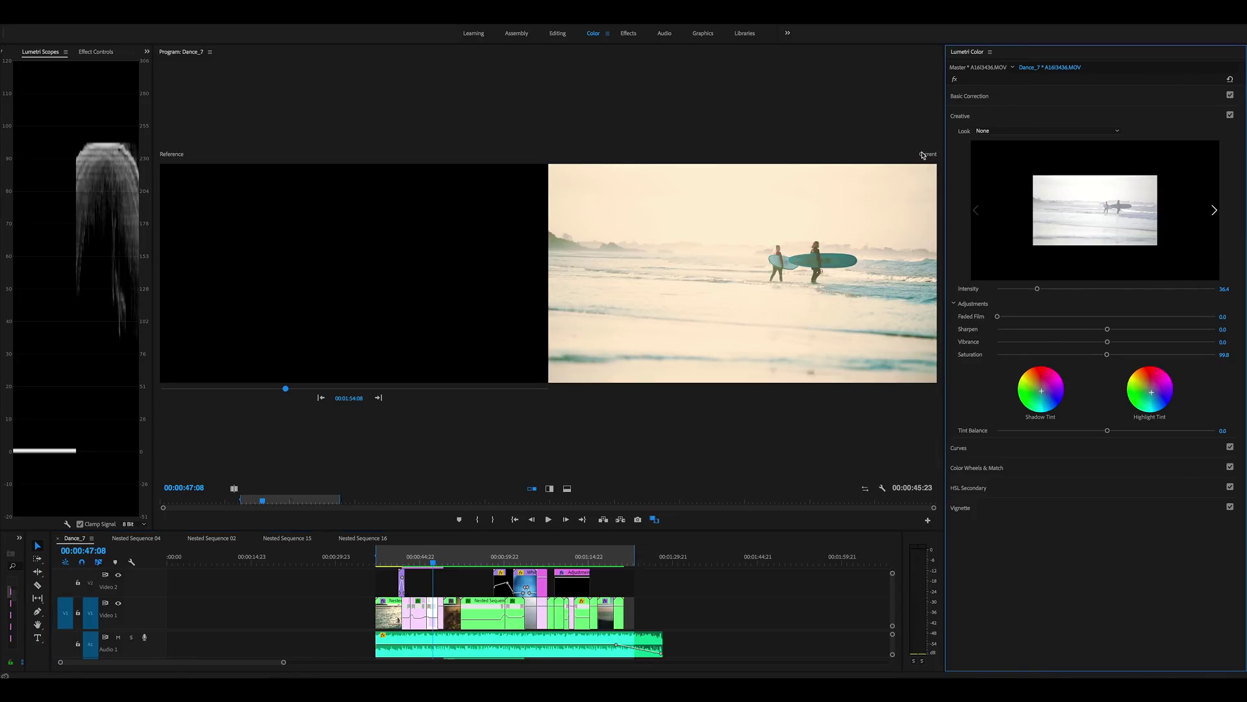
Find the flowering cliff shot in Dance_7 and open its nested sequences down to Nested Sequence 01
click(476, 563)
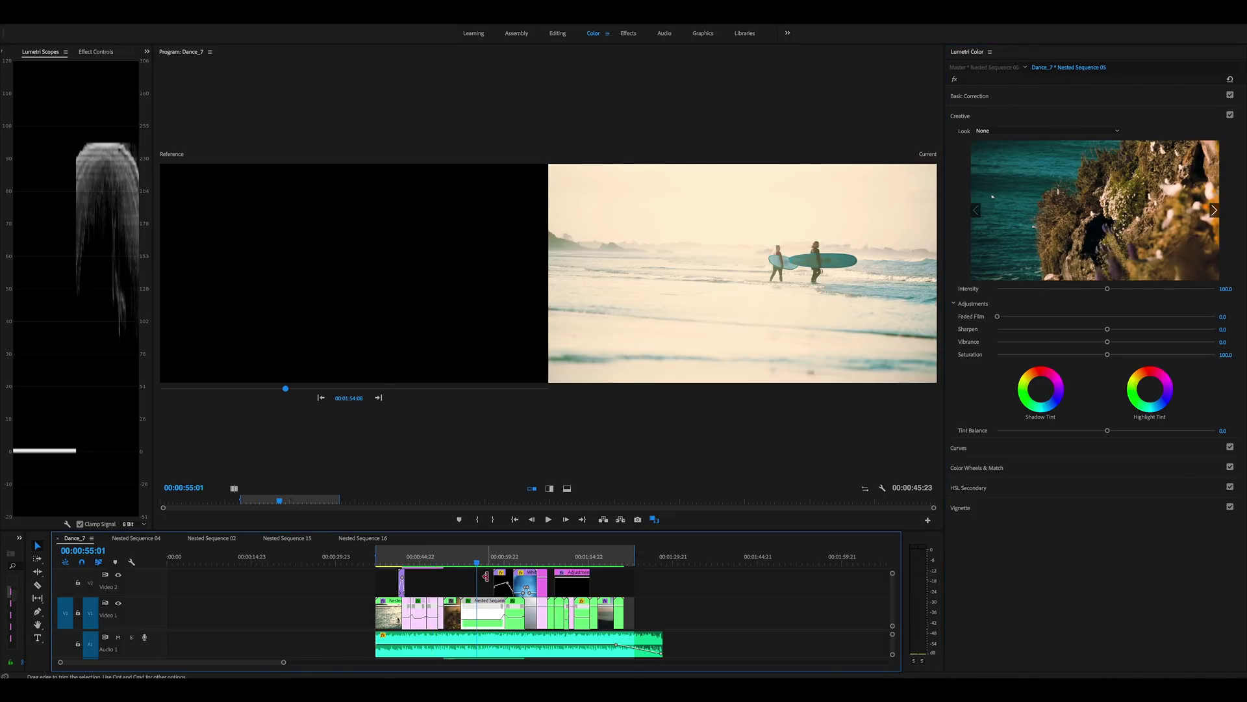
click(493, 562)
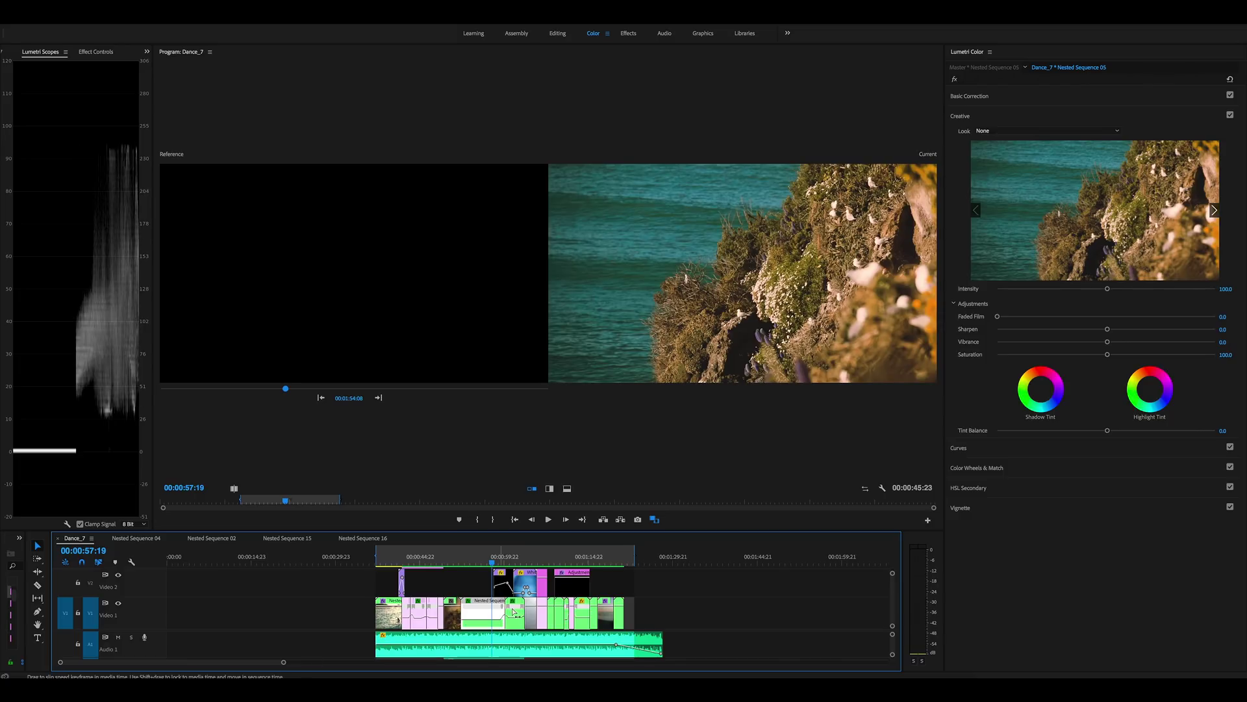
double_click(488, 603)
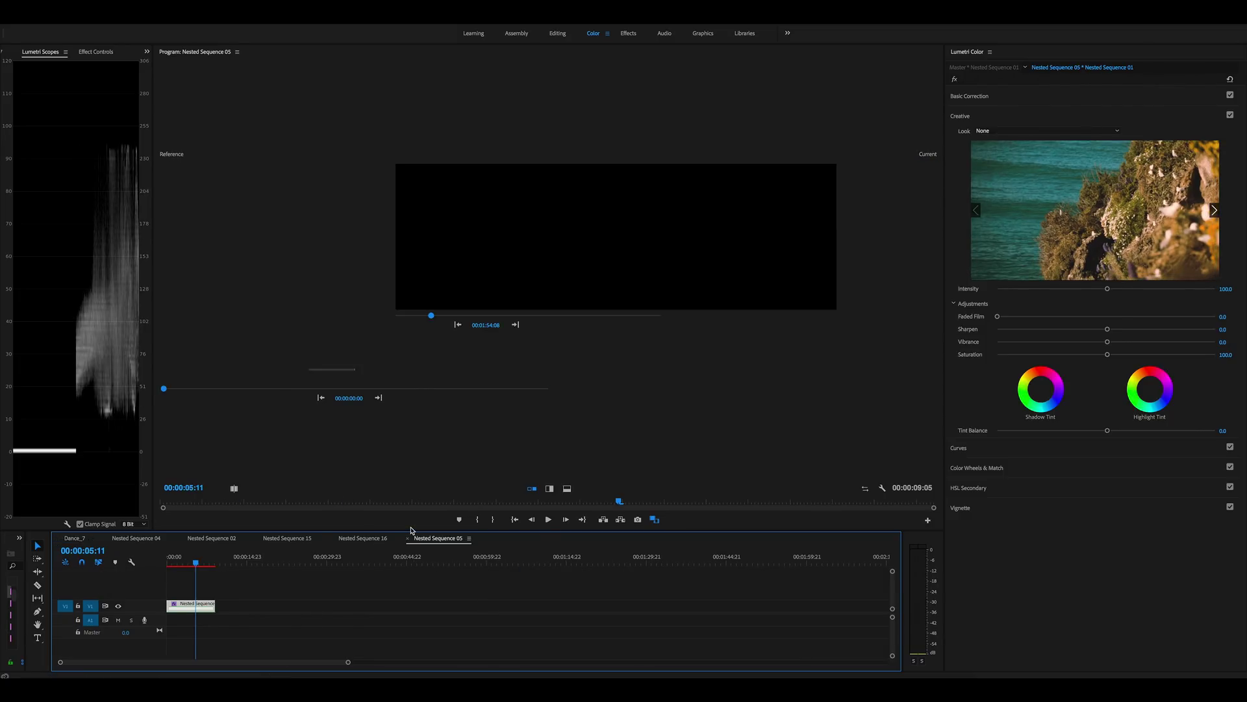
double_click(194, 605)
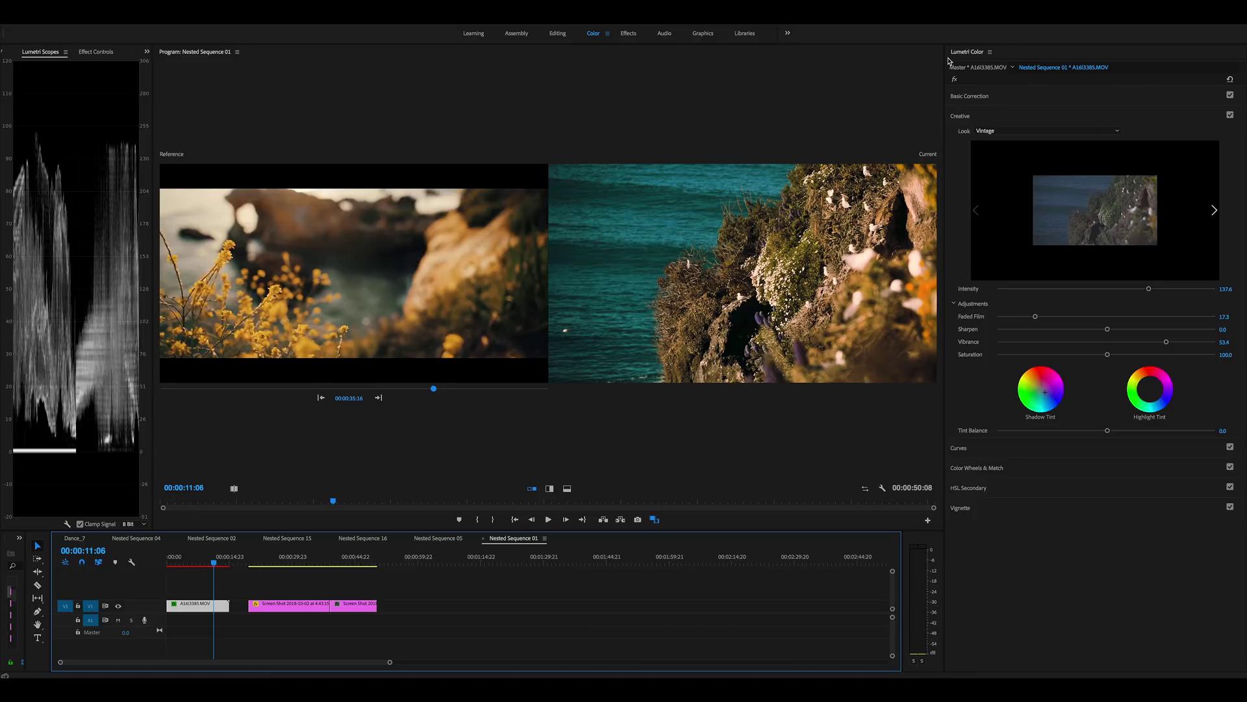
Compare the cliff clip repeatedly with its Lumetri grade bypassed and active
click(955, 81)
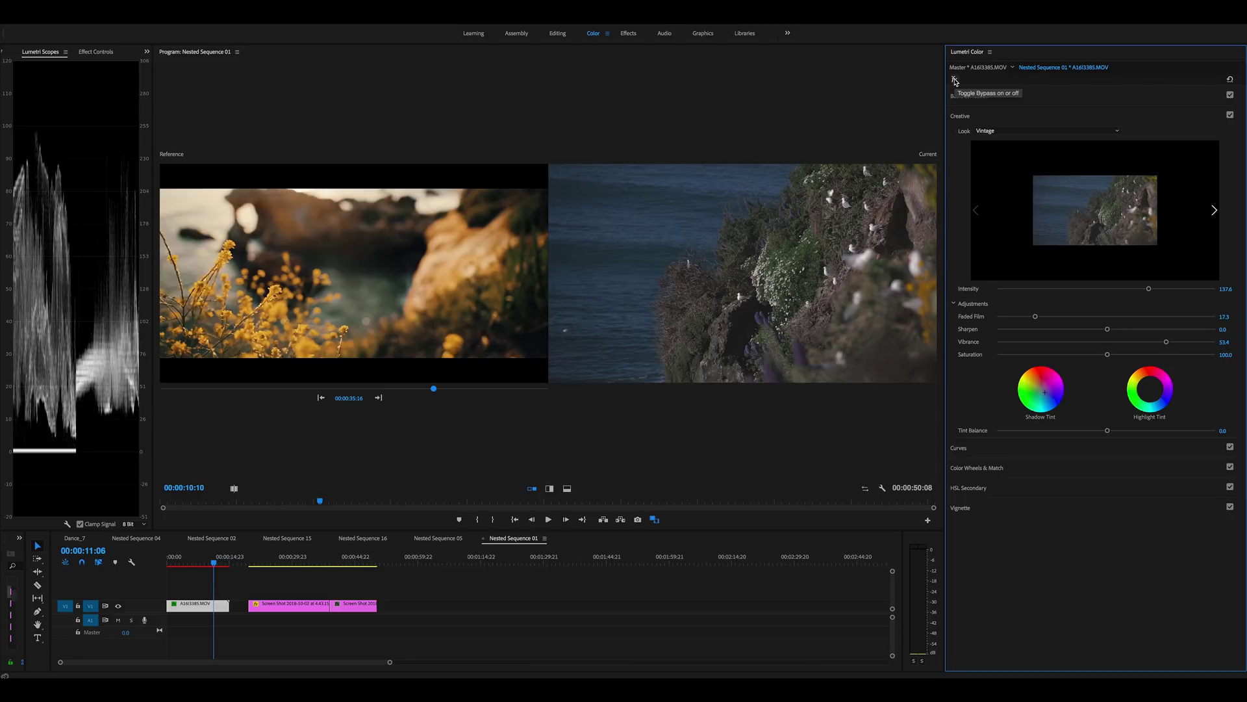
click(955, 81)
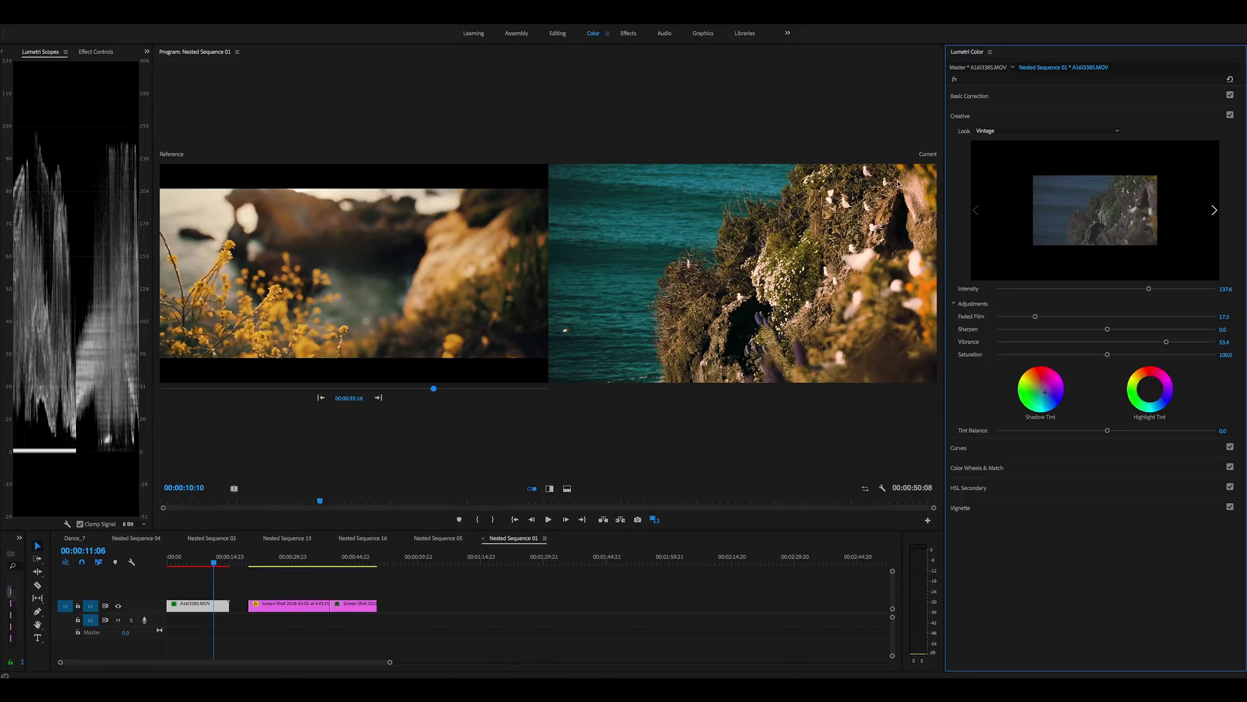
click(954, 79)
click(955, 79)
click(955, 80)
click(955, 79)
click(955, 80)
click(955, 79)
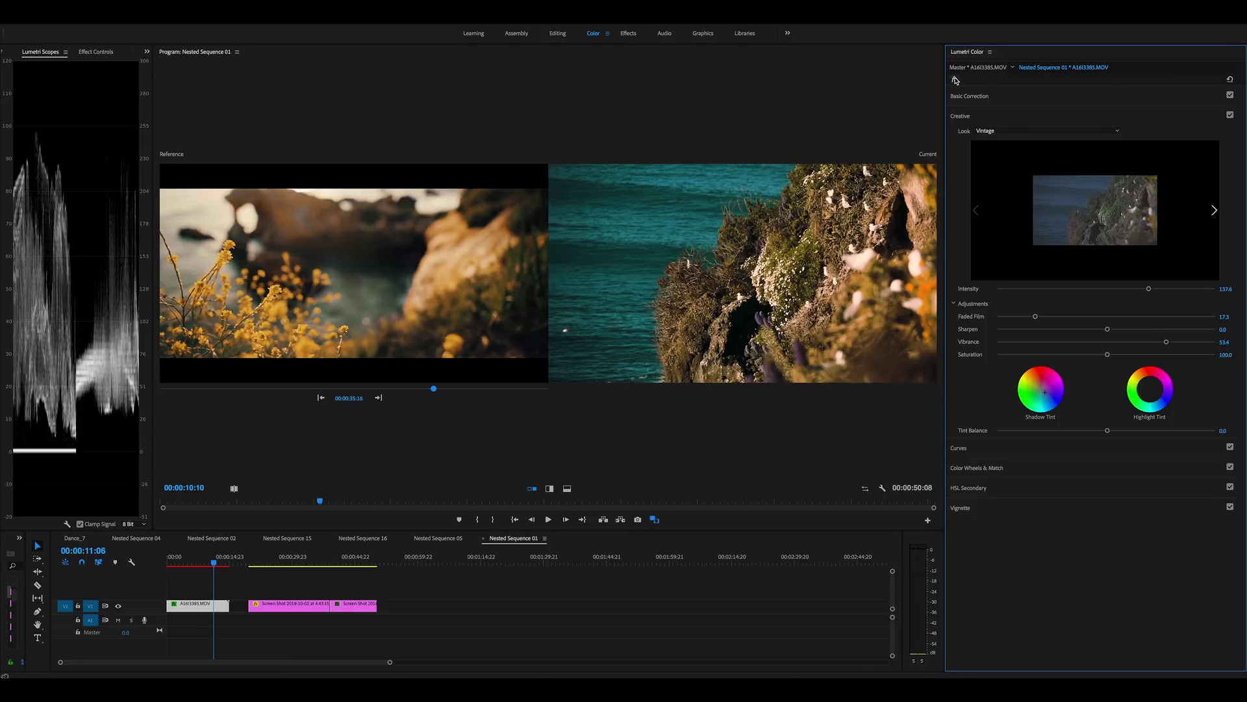
Set the cliff clip's white balance Tint to 12.1 in Basic Correction
click(977, 98)
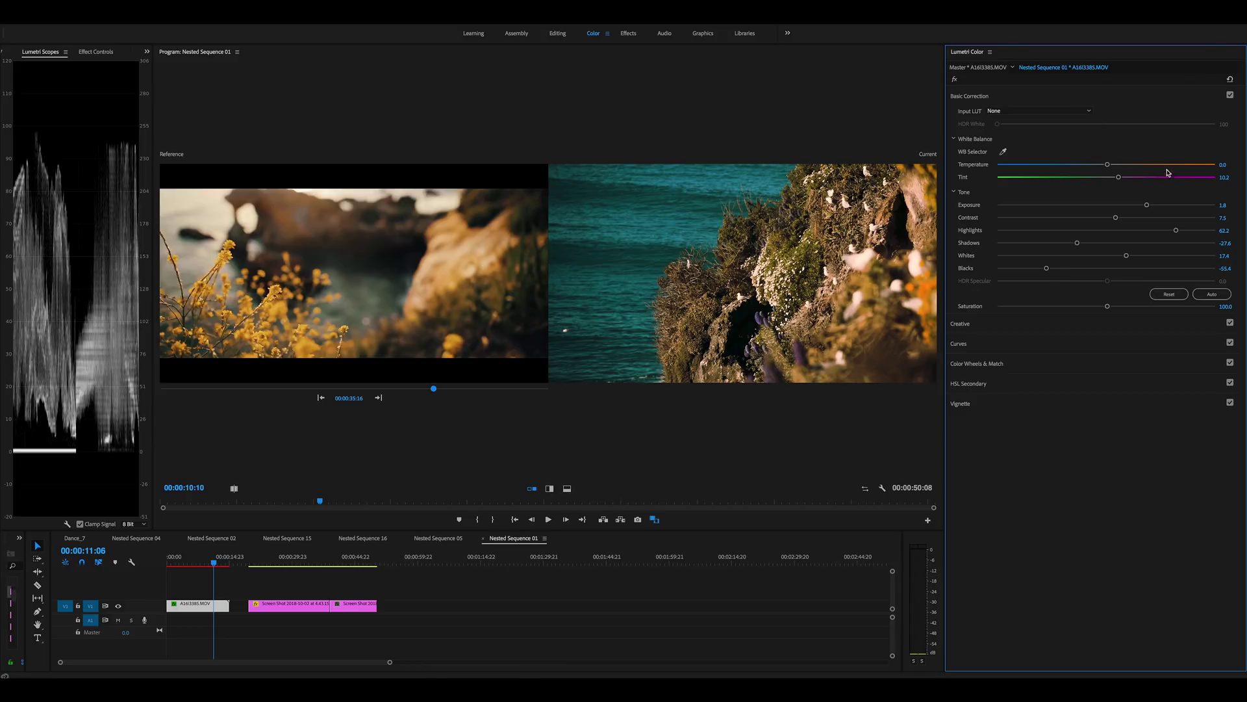
double_click(1119, 178)
drag(1197, 177, 1128, 194)
Raise the cliff clip's Vibrance to 58.5 in the Creative adjustments
click(959, 325)
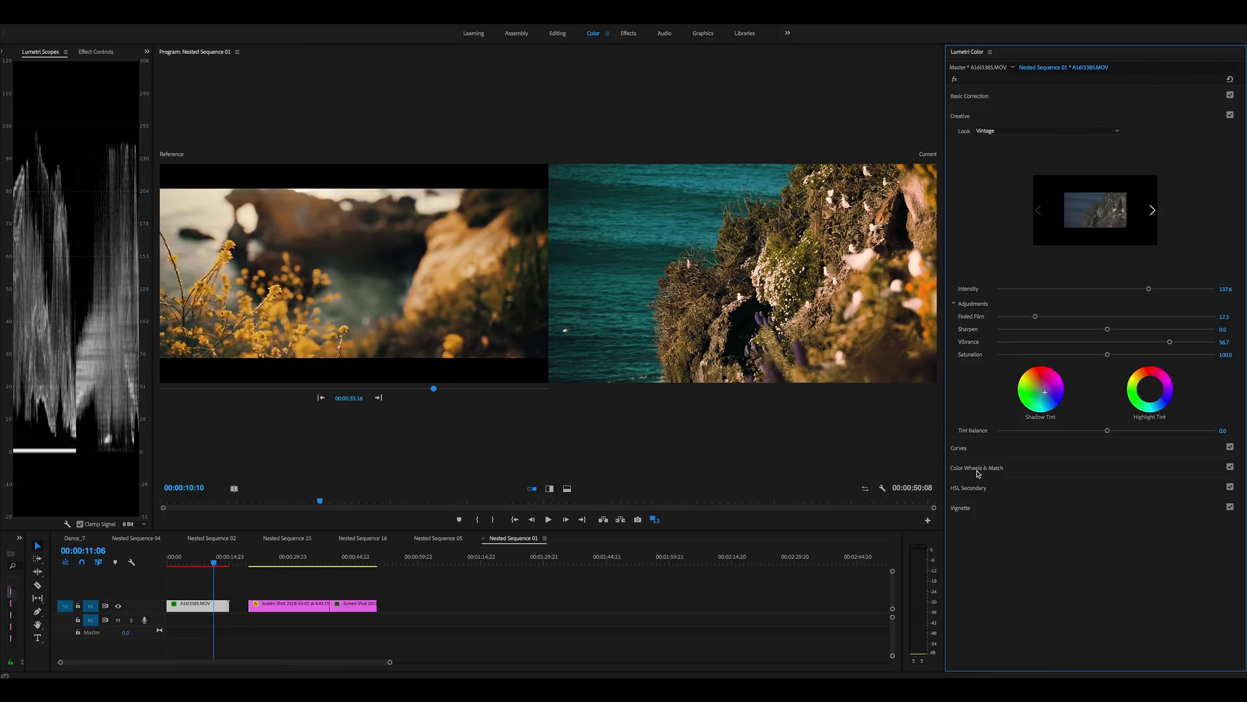
drag(1170, 342, 1171, 343)
double_click(1170, 343)
Try raising the RGB curve's shadow point to the diagonal and pull it back below the line
click(967, 447)
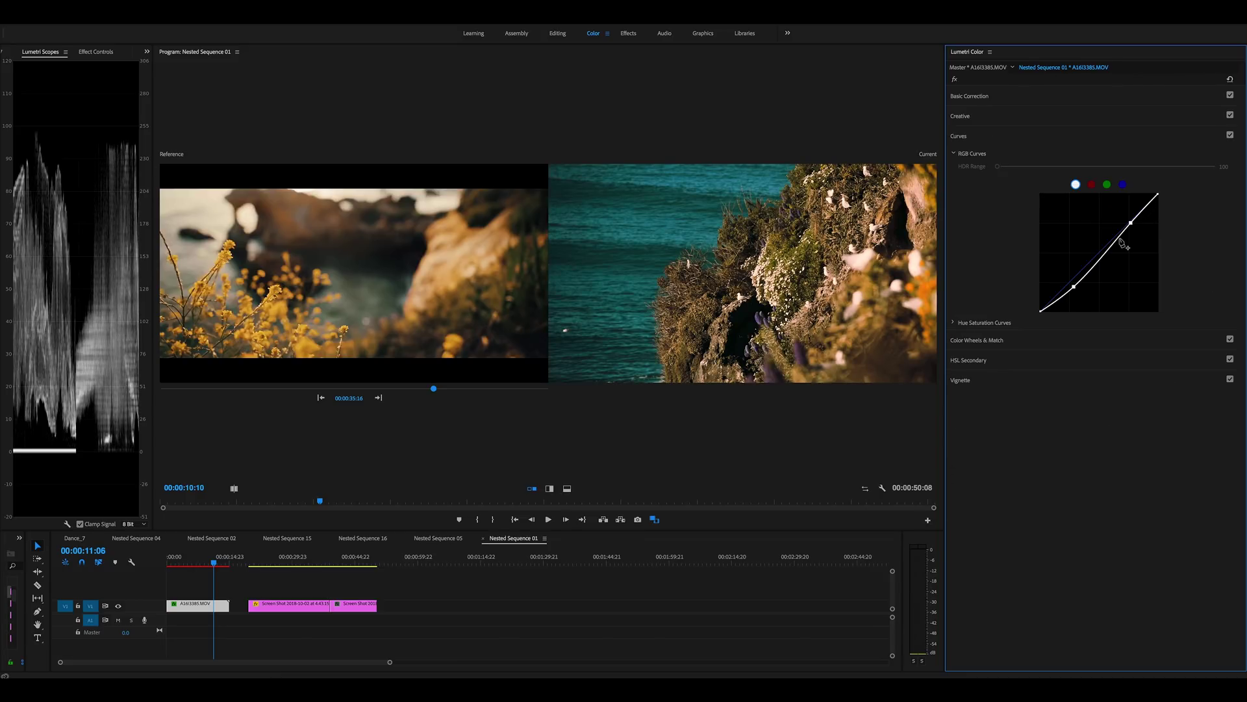
drag(1073, 285, 1069, 281)
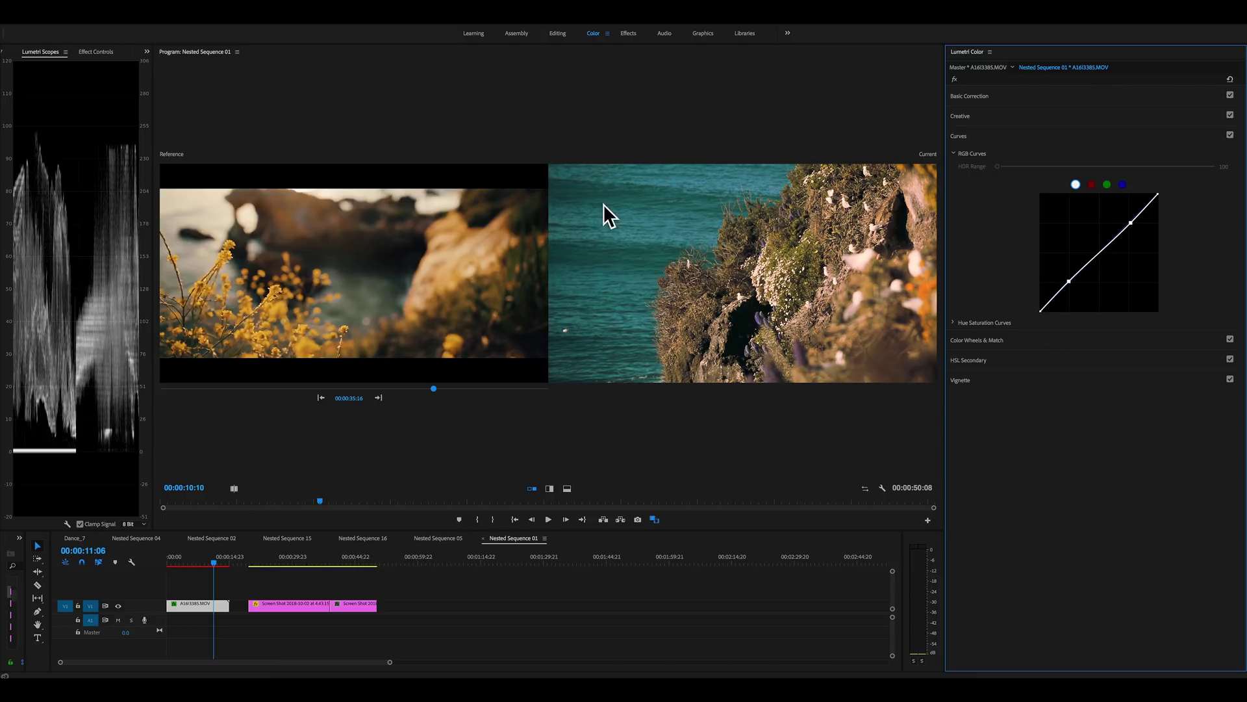
drag(1070, 280, 1075, 287)
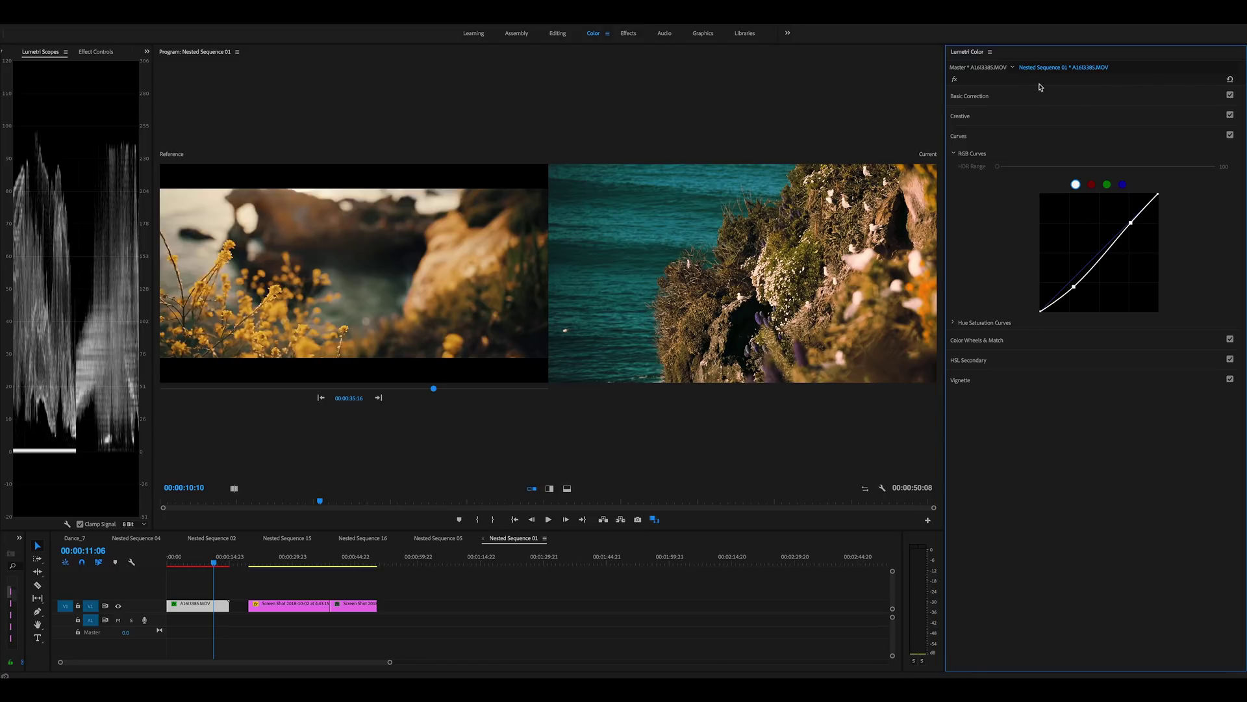
Compare the cliff clip with the full grade bypassed and with only Basic Correction switched off
click(956, 116)
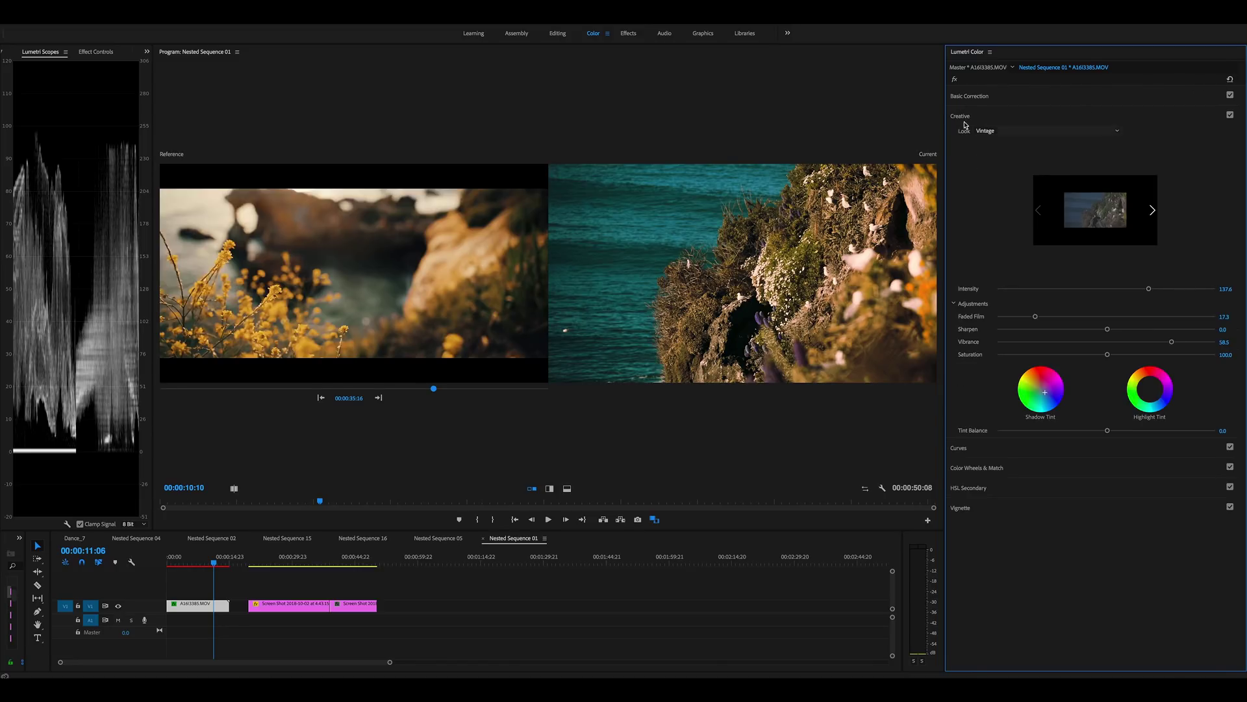
click(954, 79)
click(955, 79)
click(982, 98)
click(1229, 95)
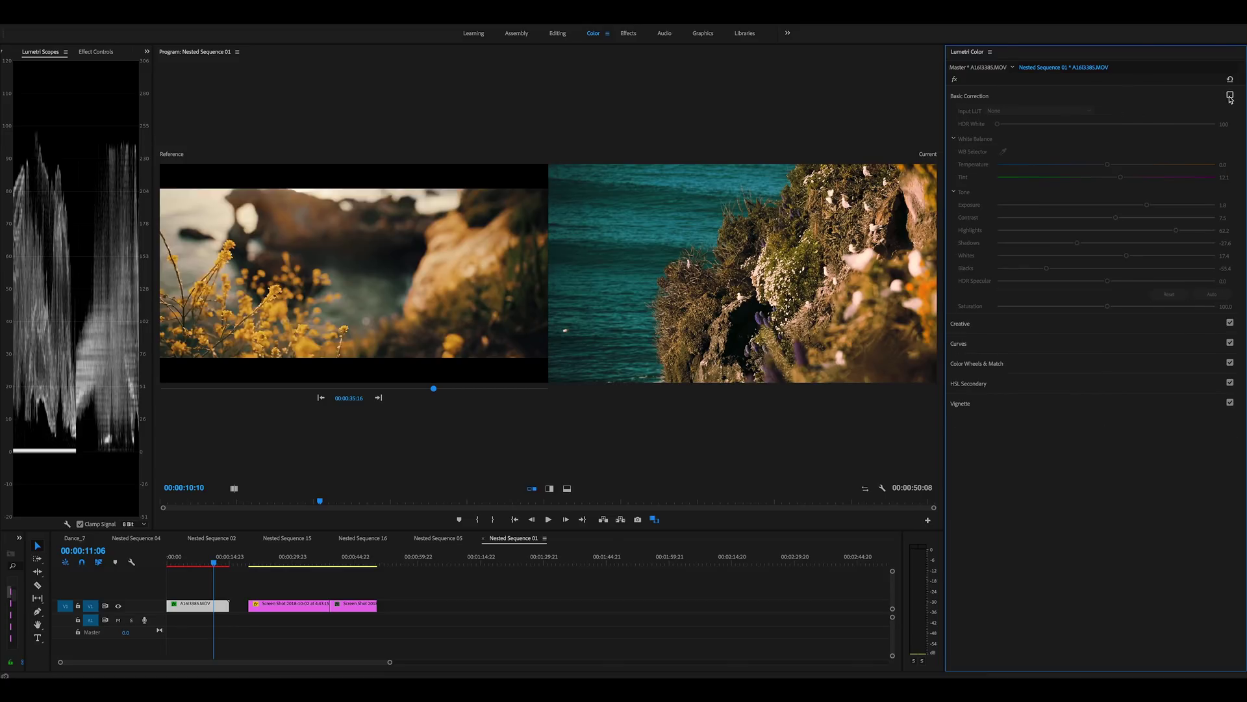
click(1229, 95)
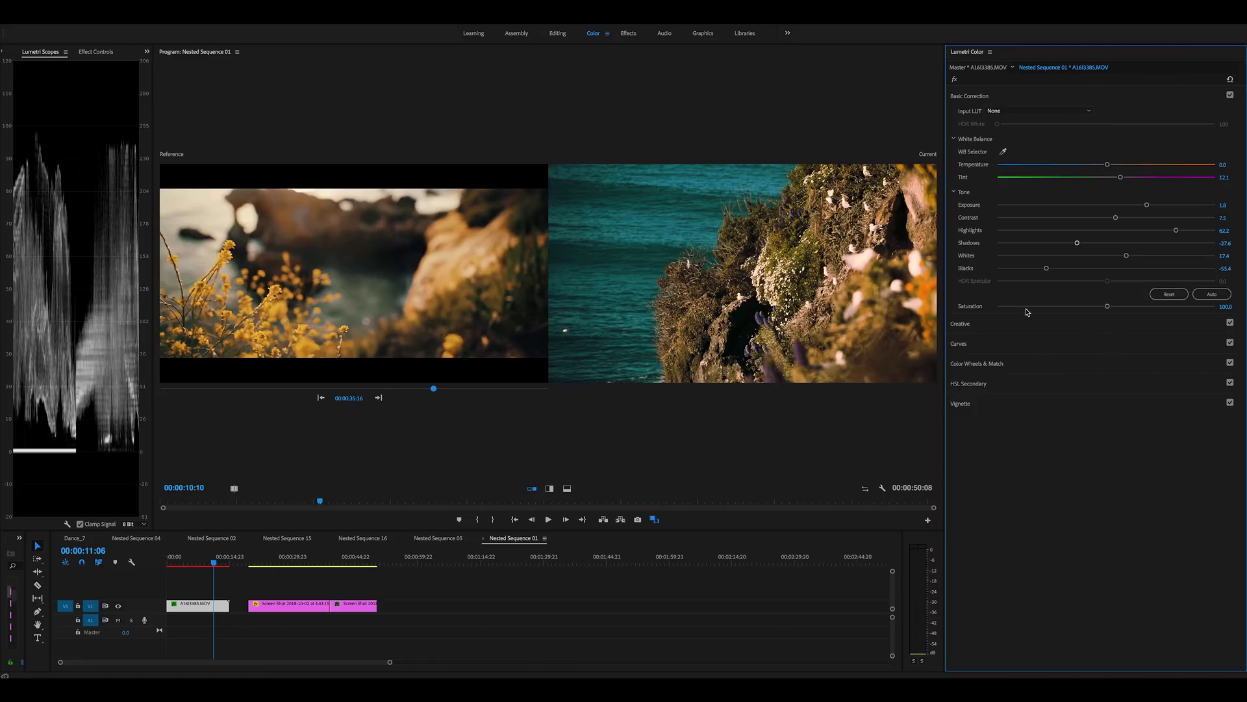
Compare the cliff clip with its Creative adjustments repeatedly switched off and on
click(971, 324)
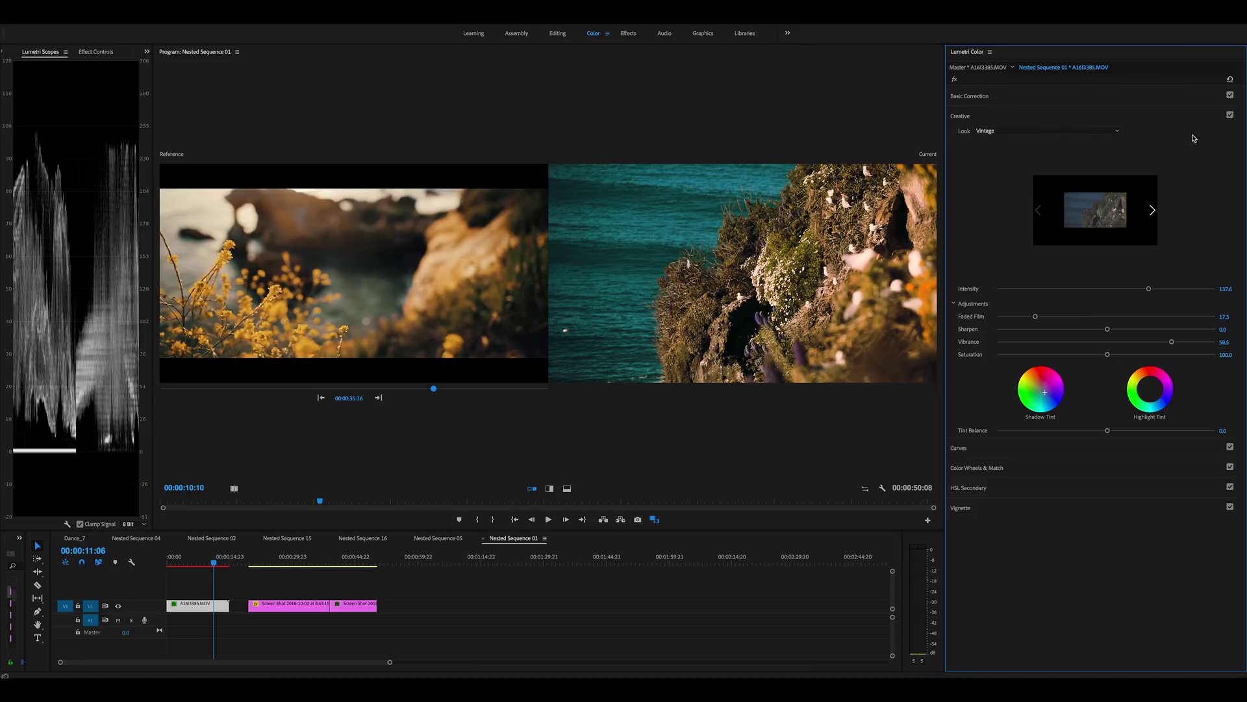
click(1230, 115)
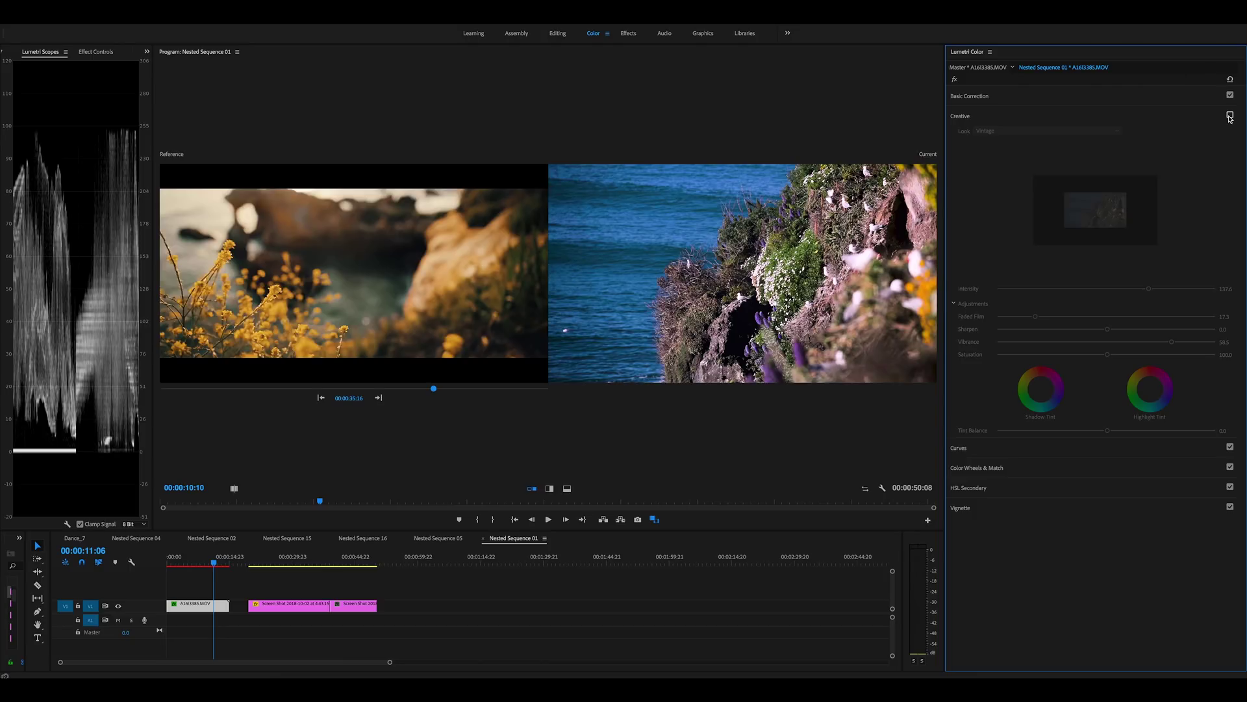
click(1229, 116)
click(1230, 115)
click(1230, 116)
click(1229, 116)
click(1229, 115)
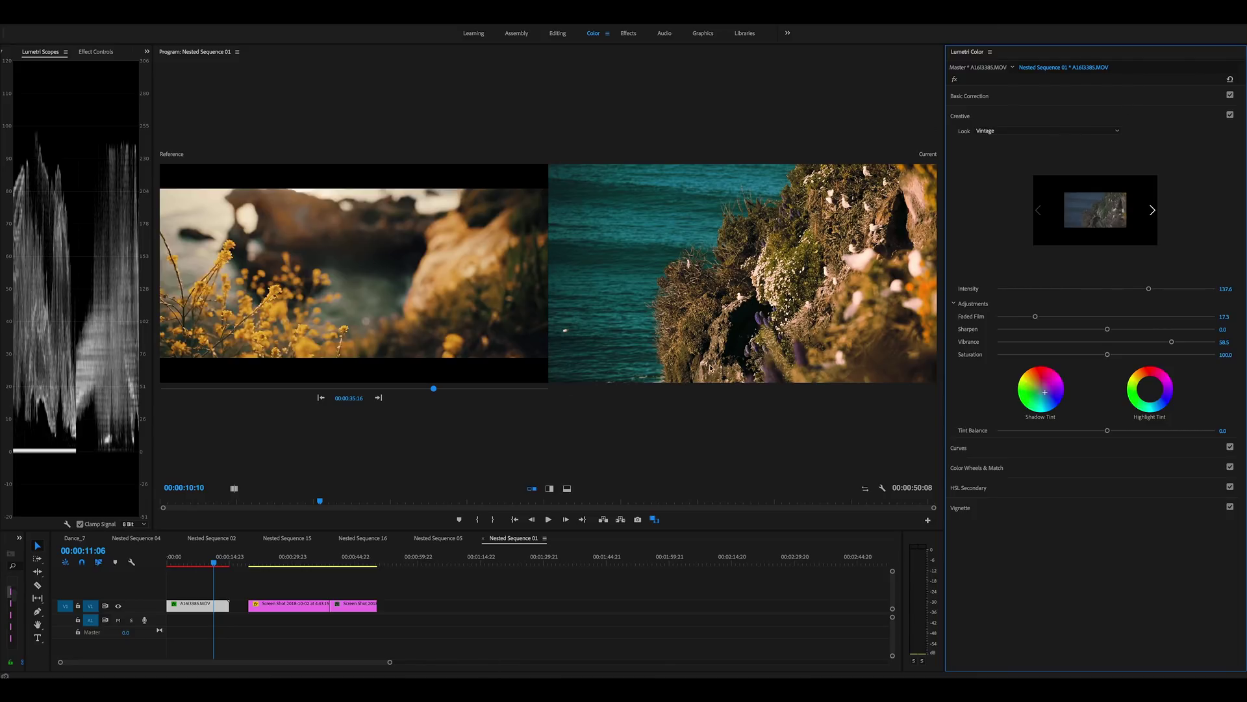
Open Nested Sequence 07 from Dance_7 and its inner Nested Sequence 06, showing the woman's close-up at 00:00:03:13
click(74, 539)
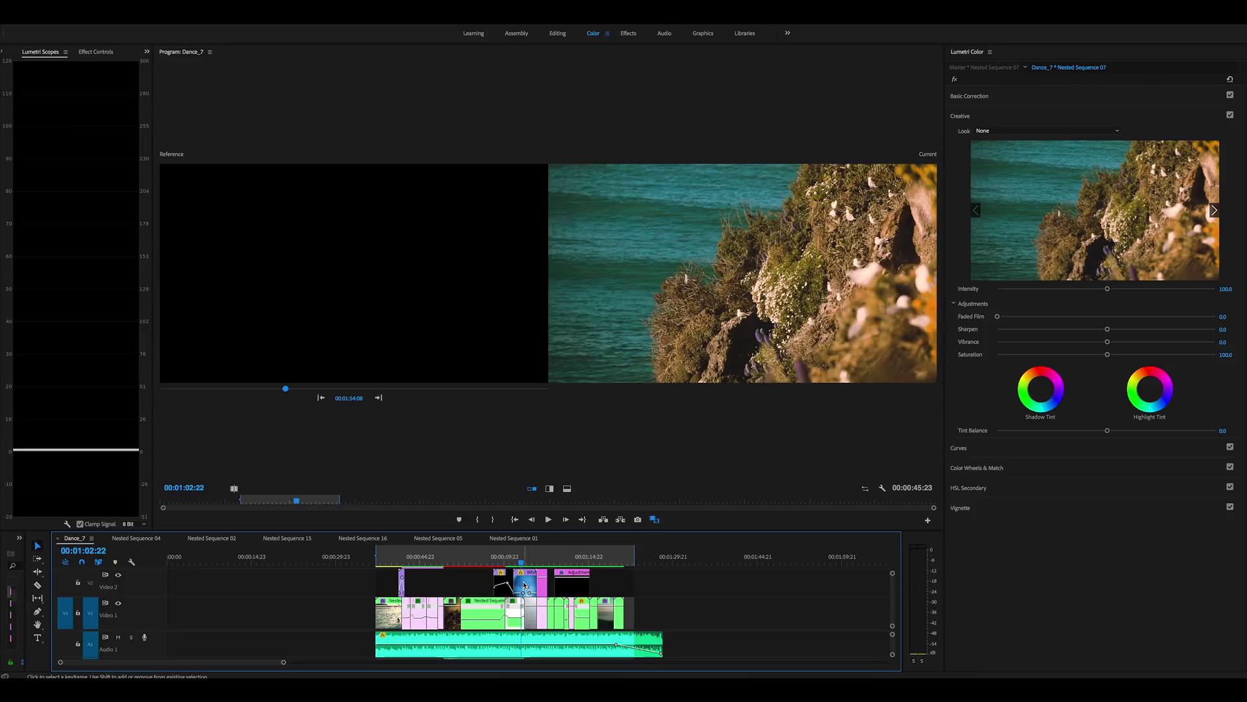
double_click(520, 623)
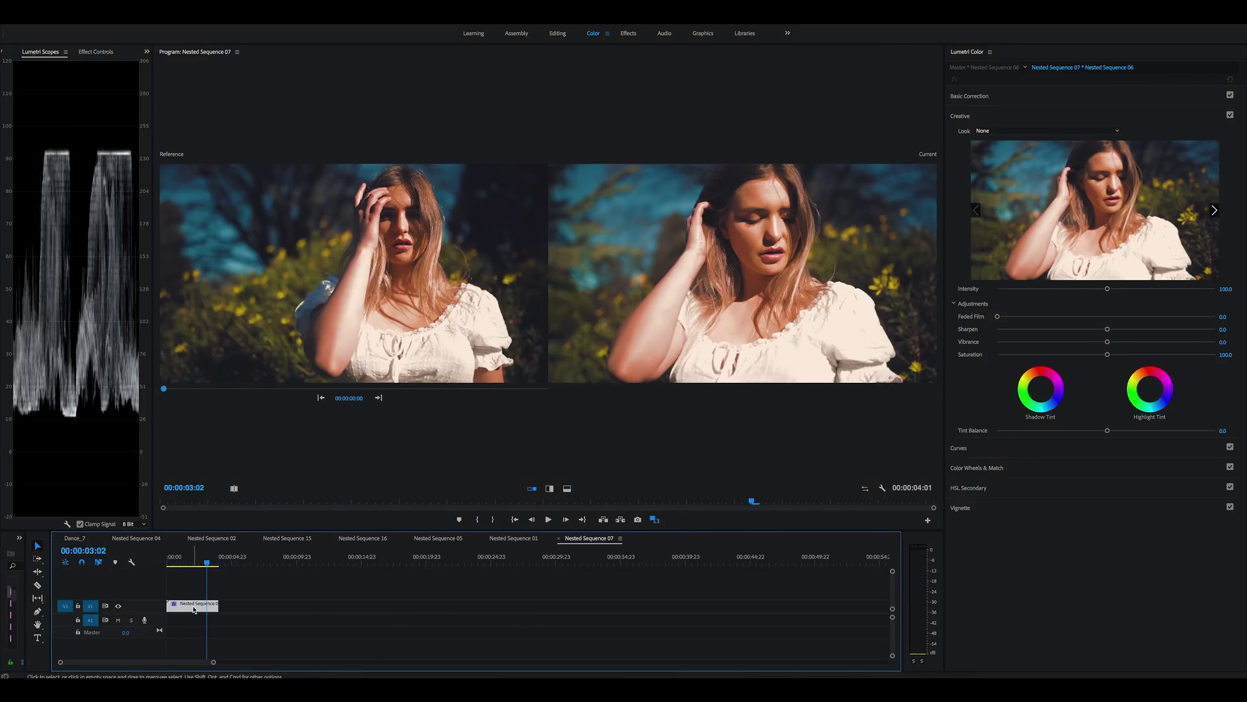
double_click(190, 604)
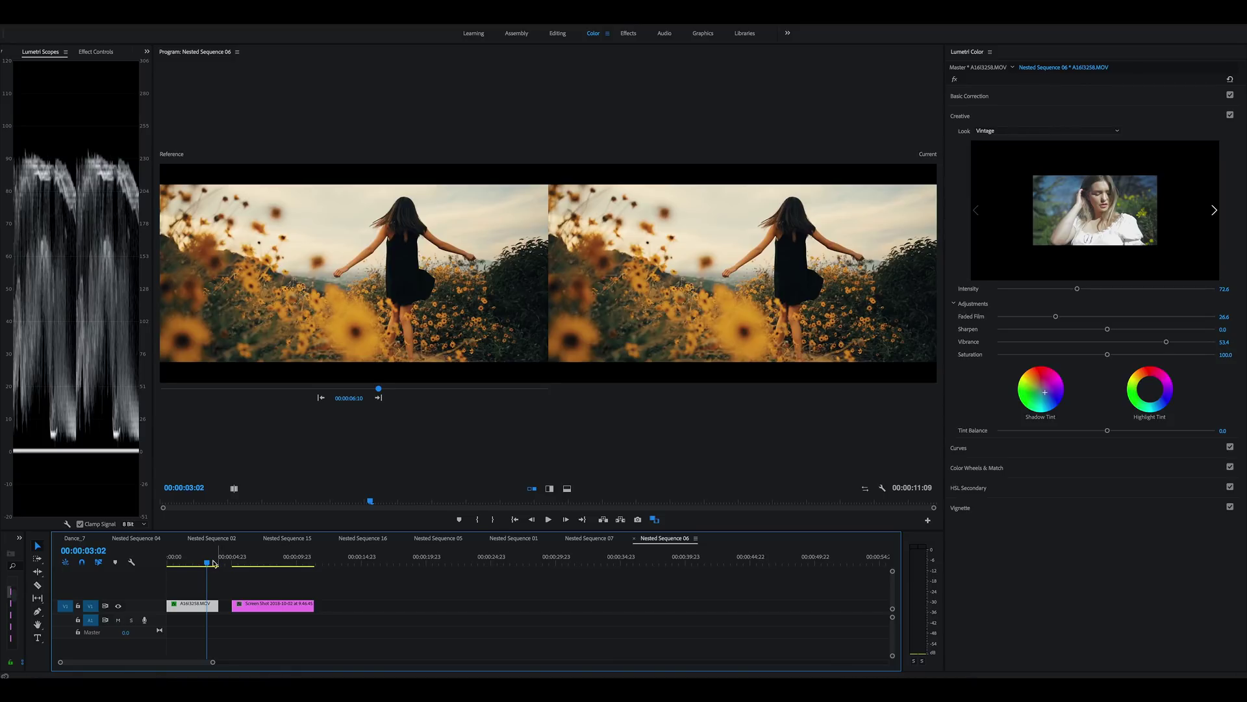
click(209, 563)
drag(209, 565, 213, 566)
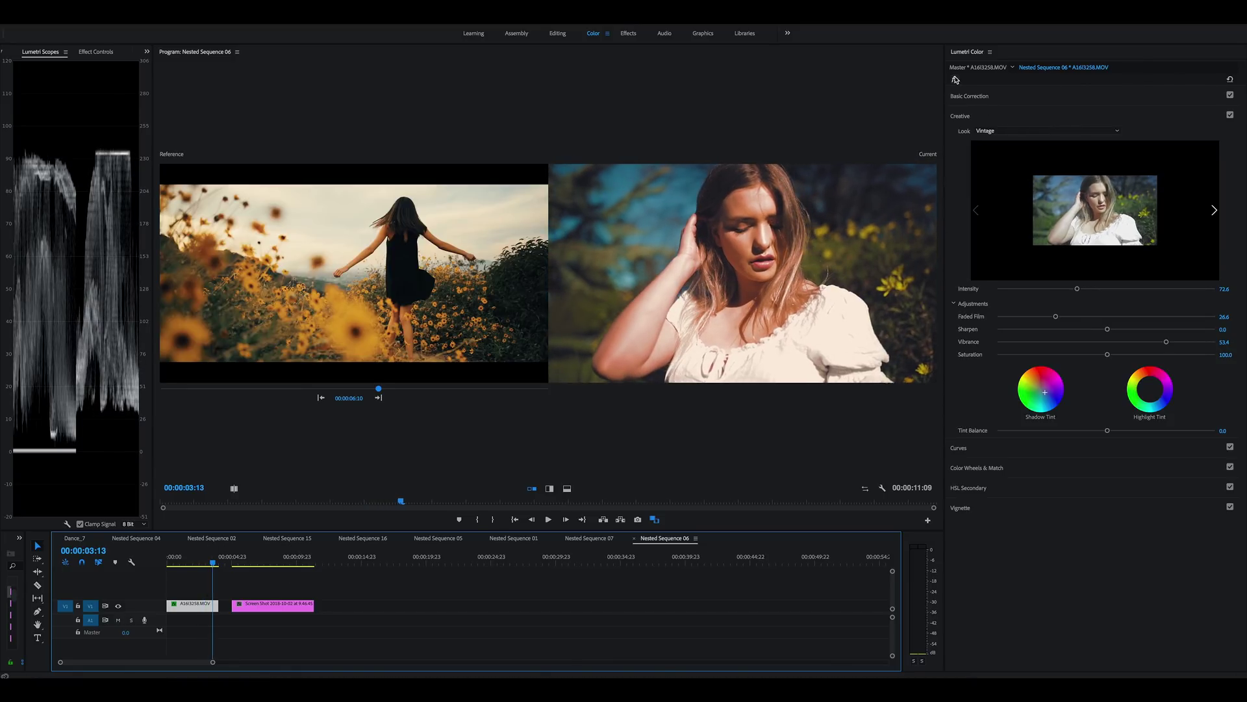
Compare the woman's close-up with its full Lumetri grade repeatedly bypassed and restored
click(955, 79)
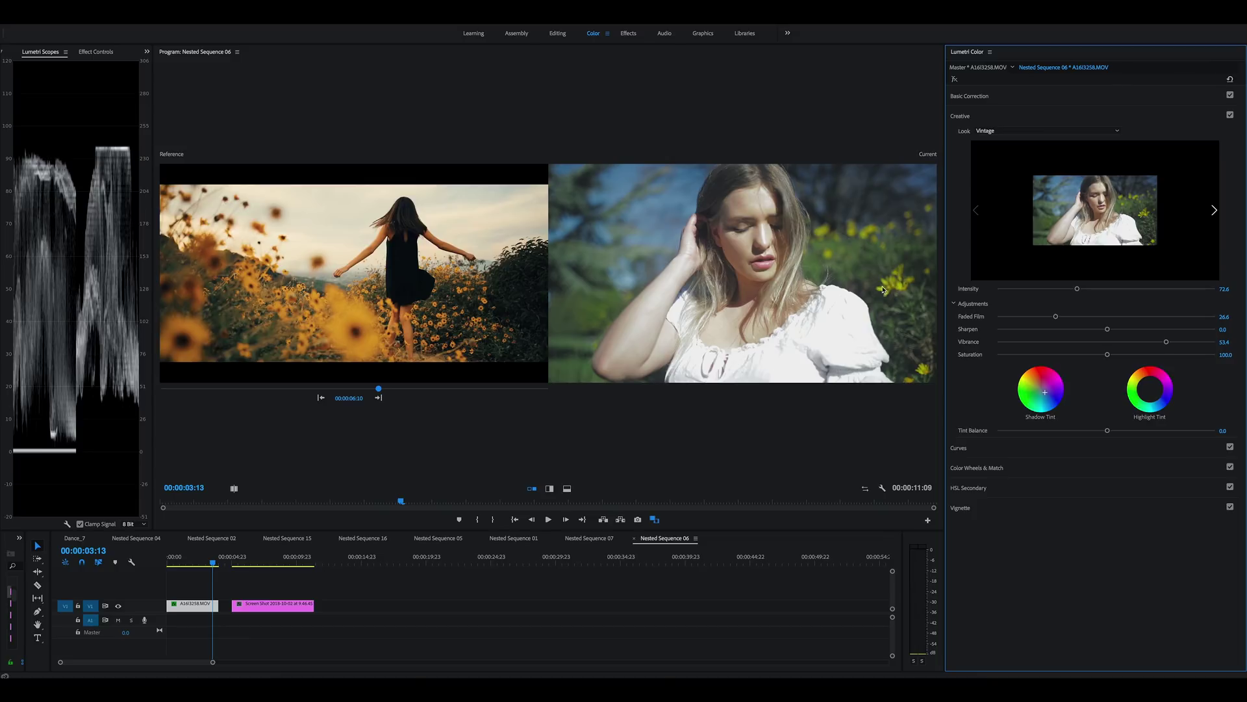
click(954, 80)
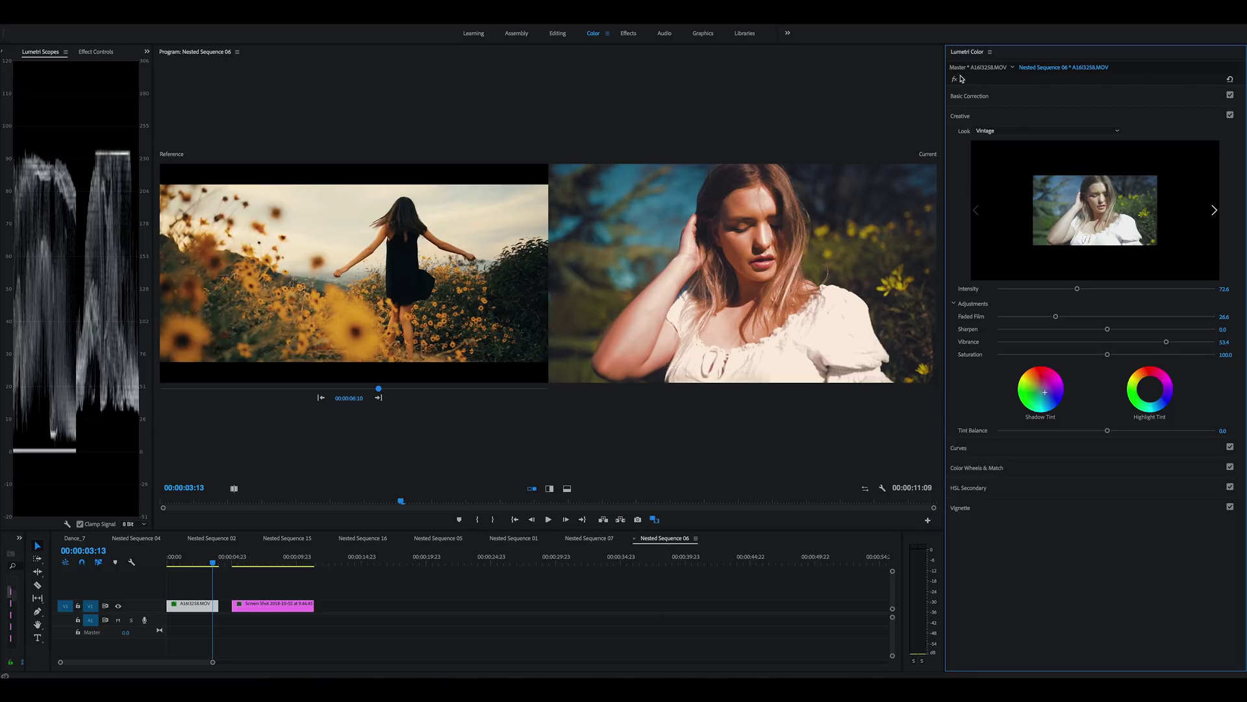
click(956, 81)
click(957, 80)
click(957, 81)
click(956, 81)
click(957, 81)
click(958, 82)
Review the close-up's Basic Correction tones and Creative adjustments, comparing Faded Film at zero with its raised setting
click(968, 98)
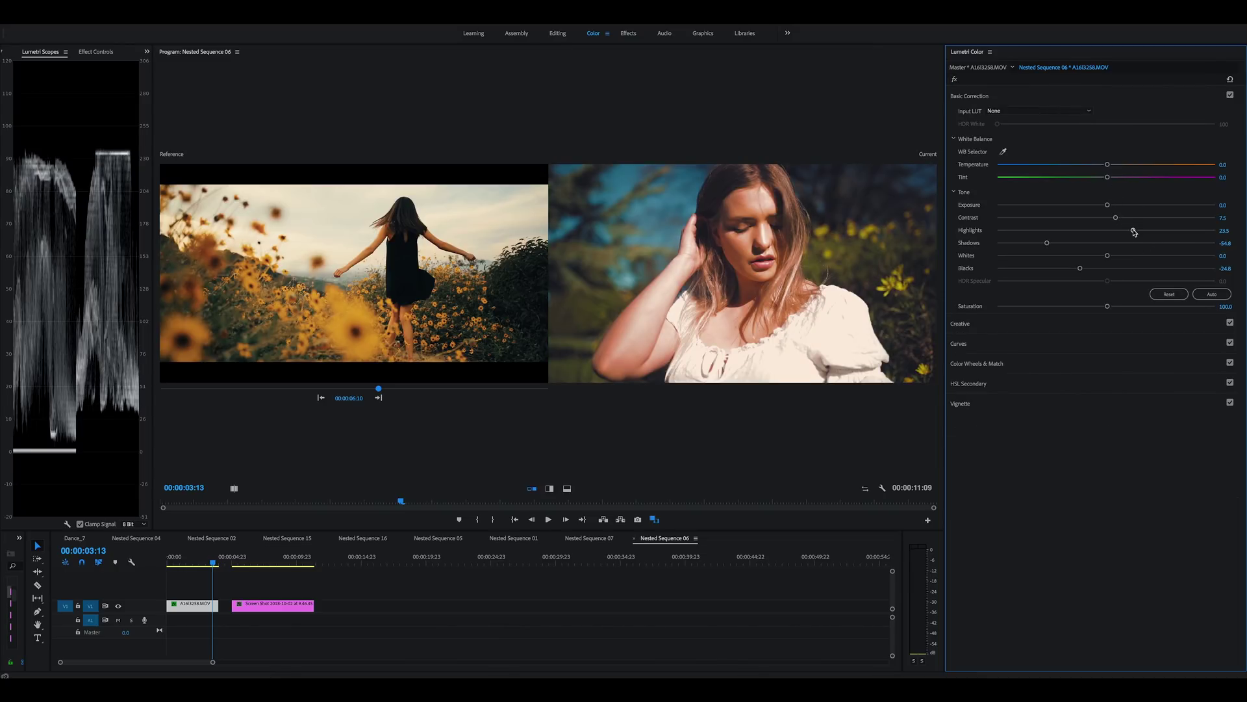
click(1046, 243)
click(967, 325)
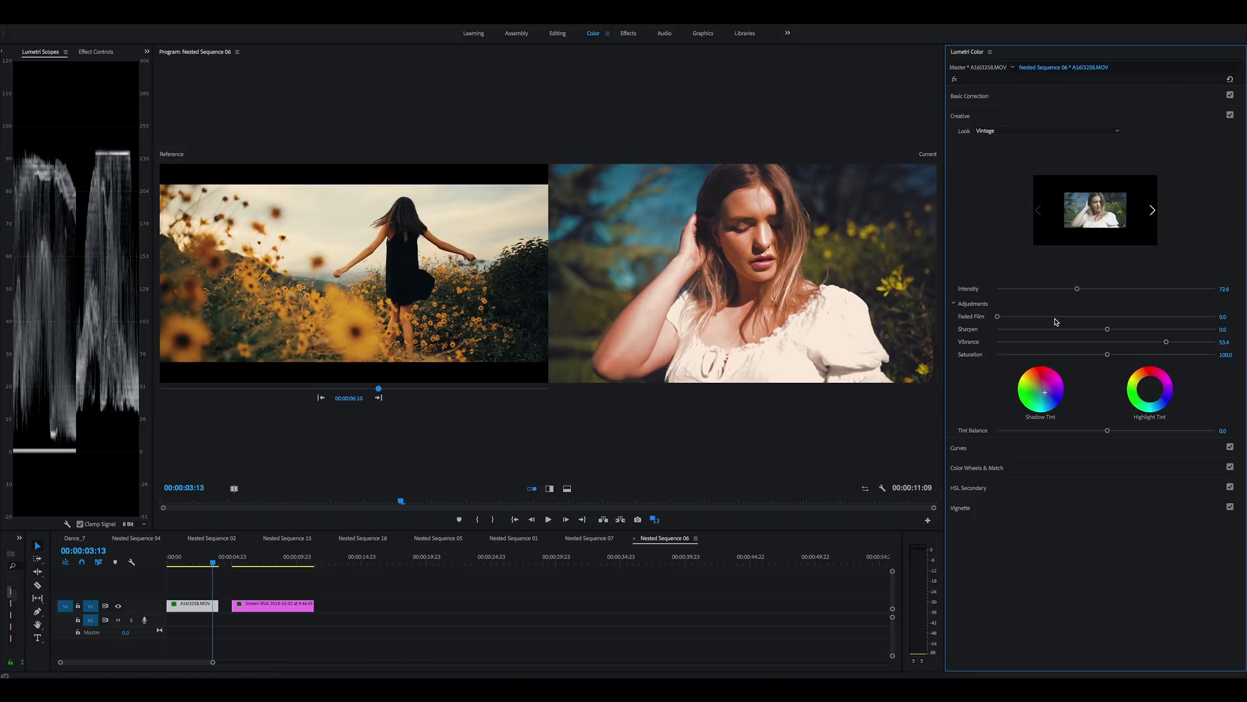
drag(997, 317, 1056, 316)
click(1169, 342)
Compare the close-up with its HSL Secondary skin correction off and on, and set that correction's Contrast to -28.6
click(959, 448)
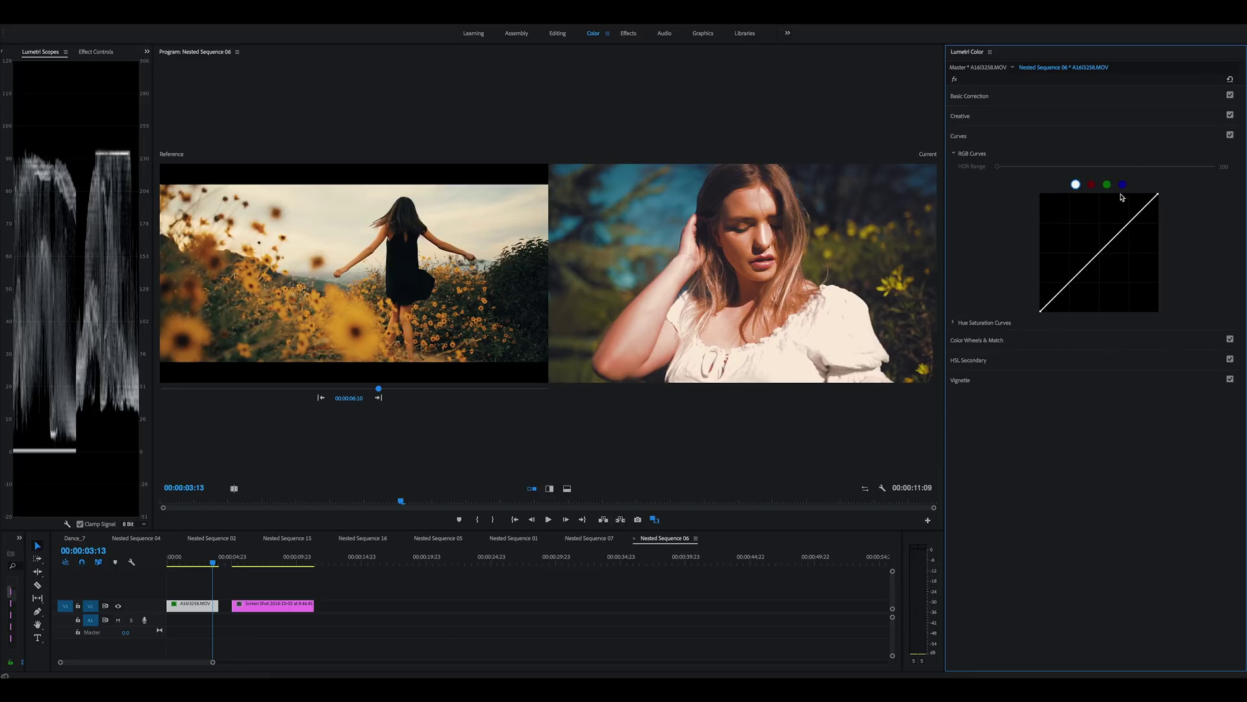
click(968, 360)
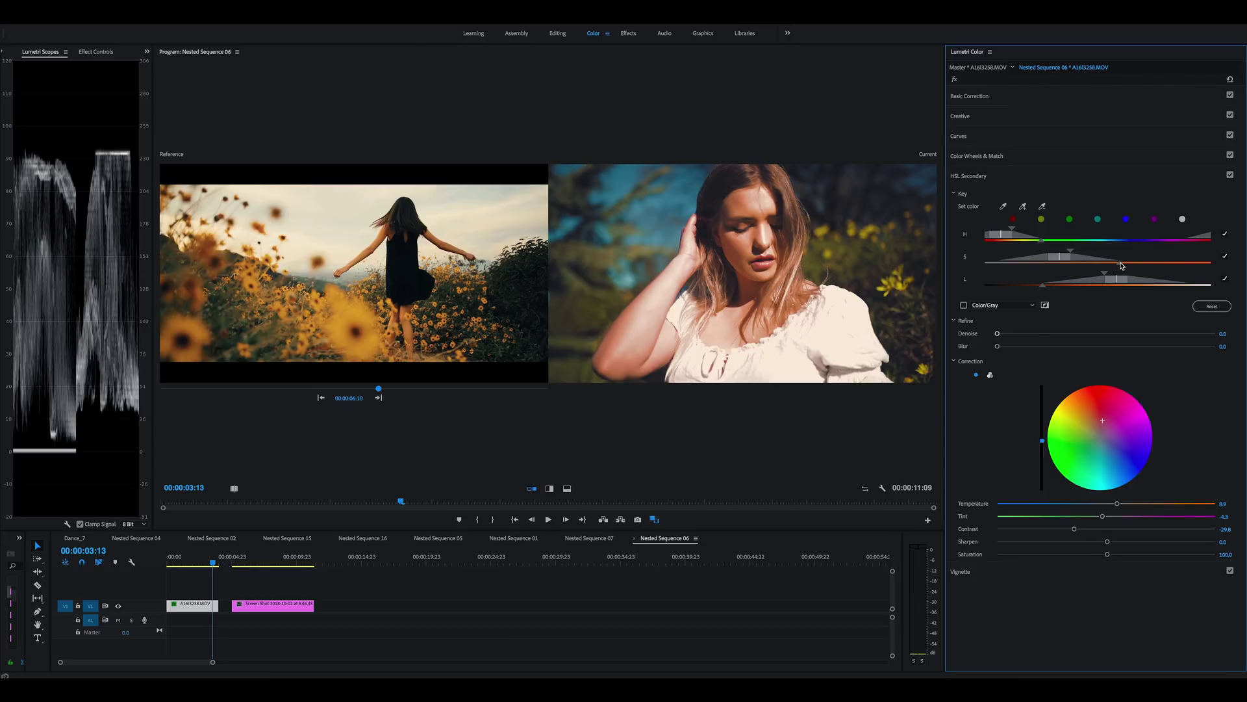
drag(1120, 265, 1070, 260)
click(1230, 174)
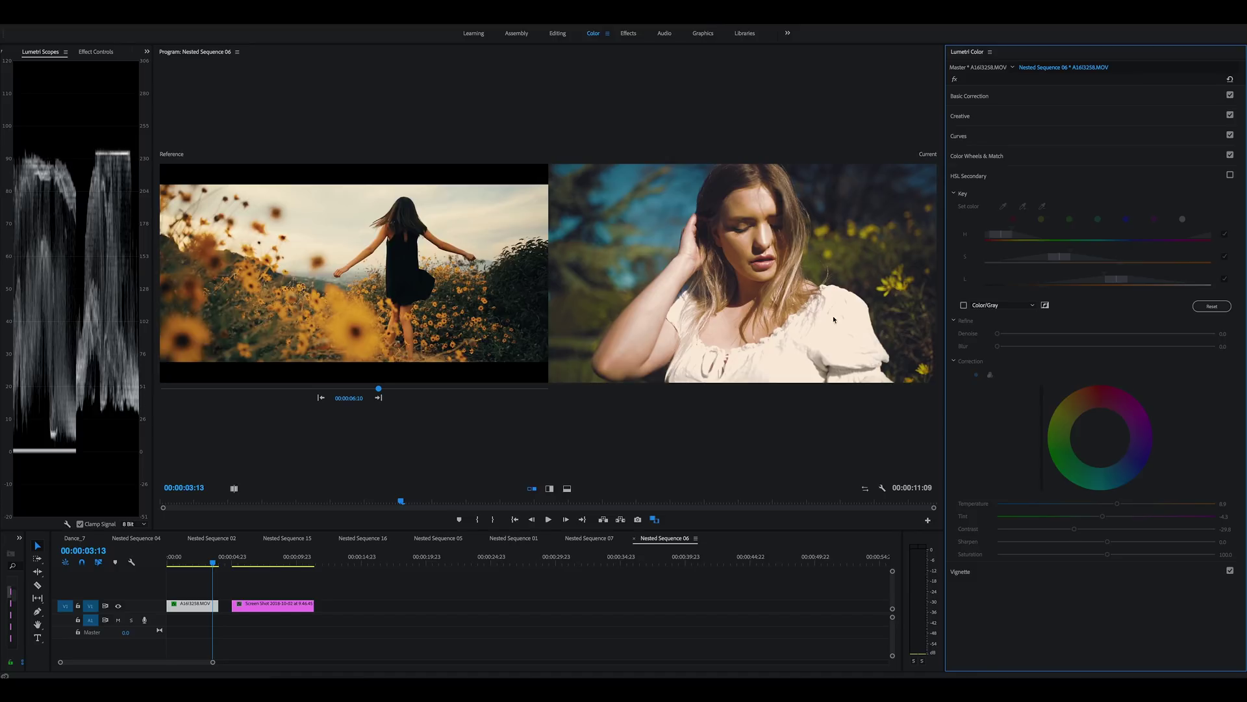
click(1230, 175)
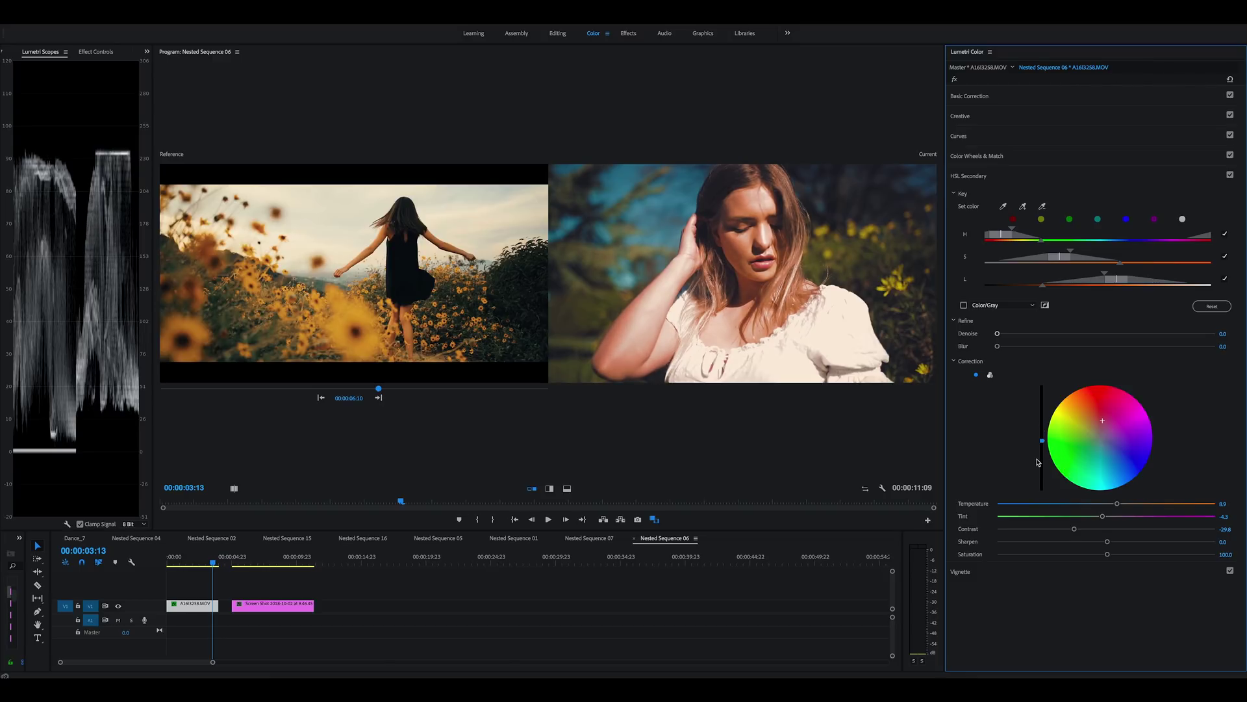
click(1074, 529)
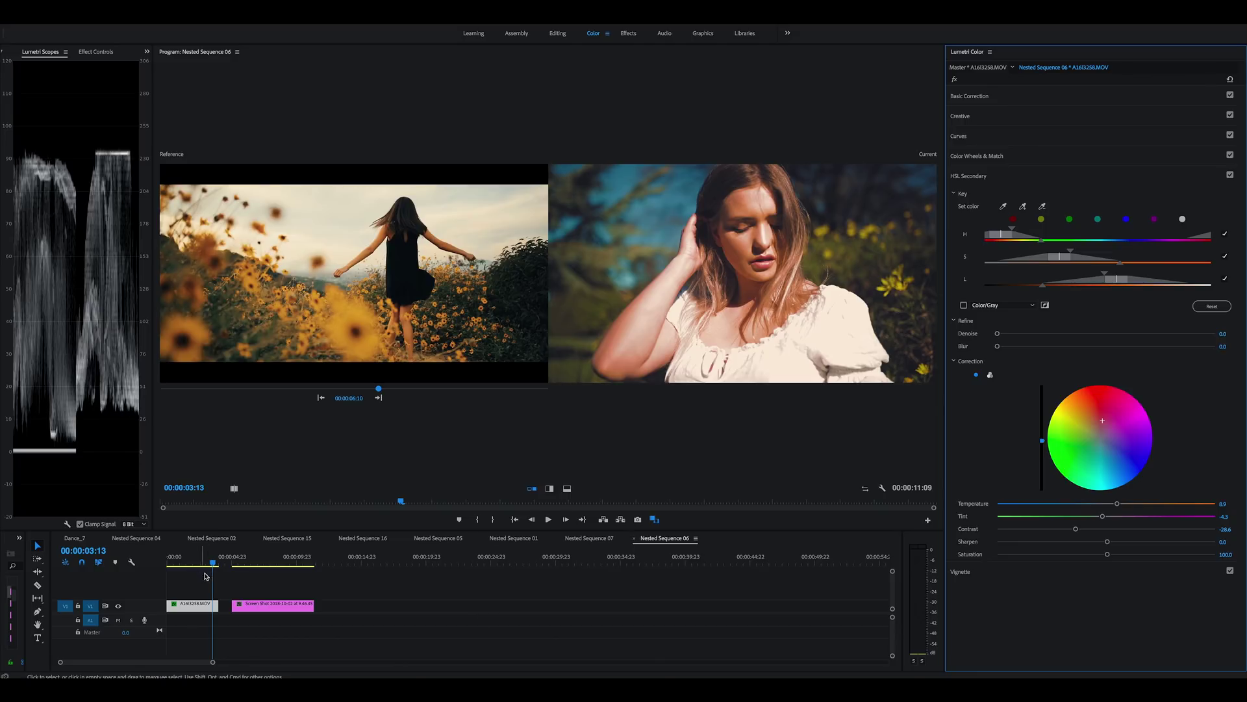
Compare the close-up with the whole grade bypassed and with only the Creative adjustments switched off
click(955, 80)
click(955, 80)
click(955, 79)
click(955, 79)
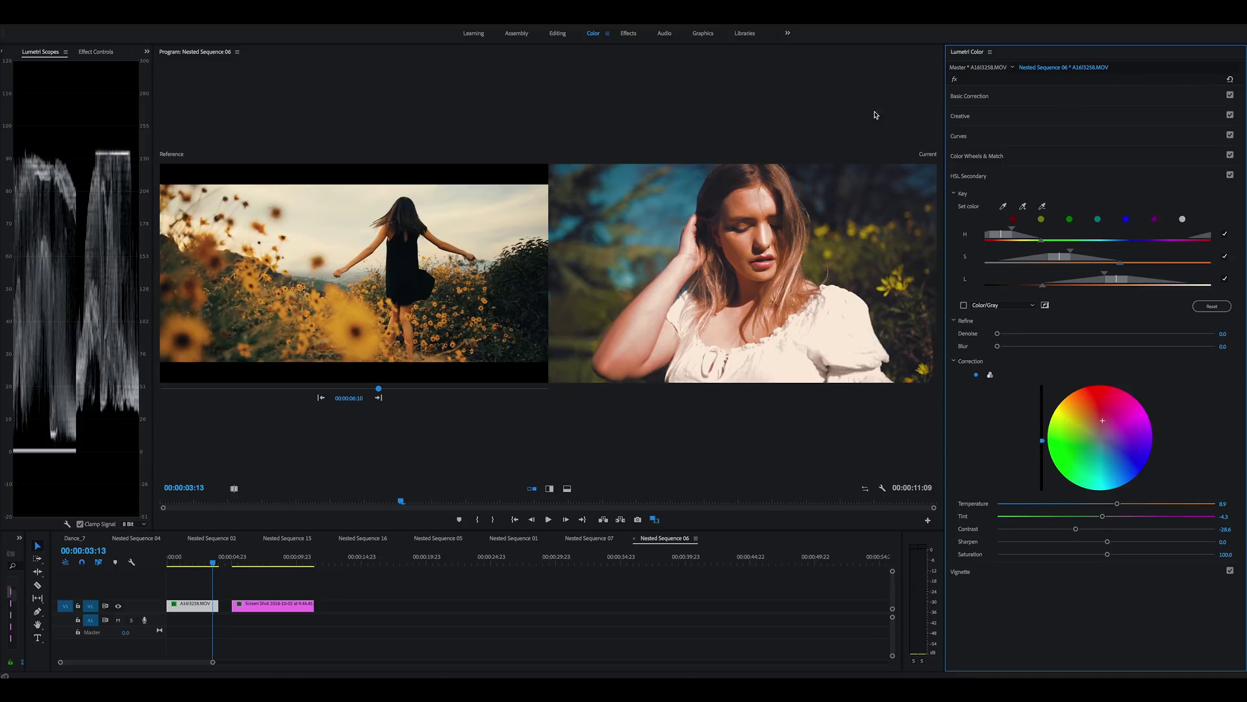
click(1230, 116)
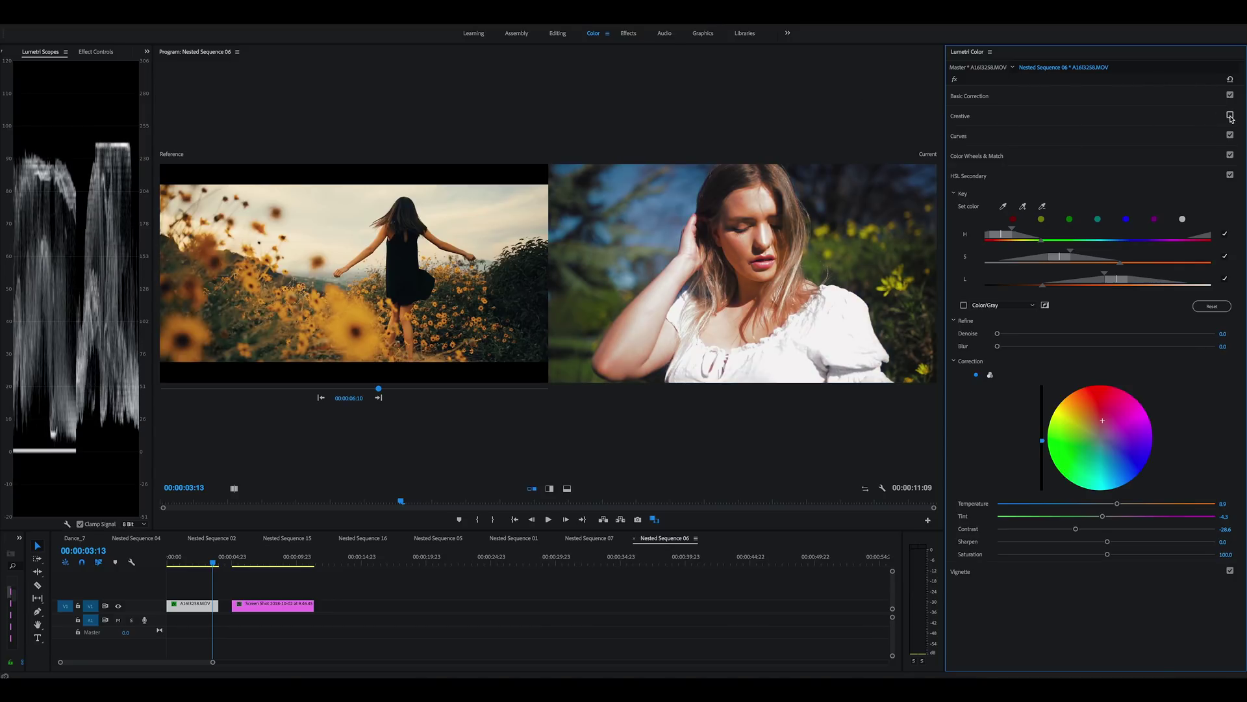
click(1230, 116)
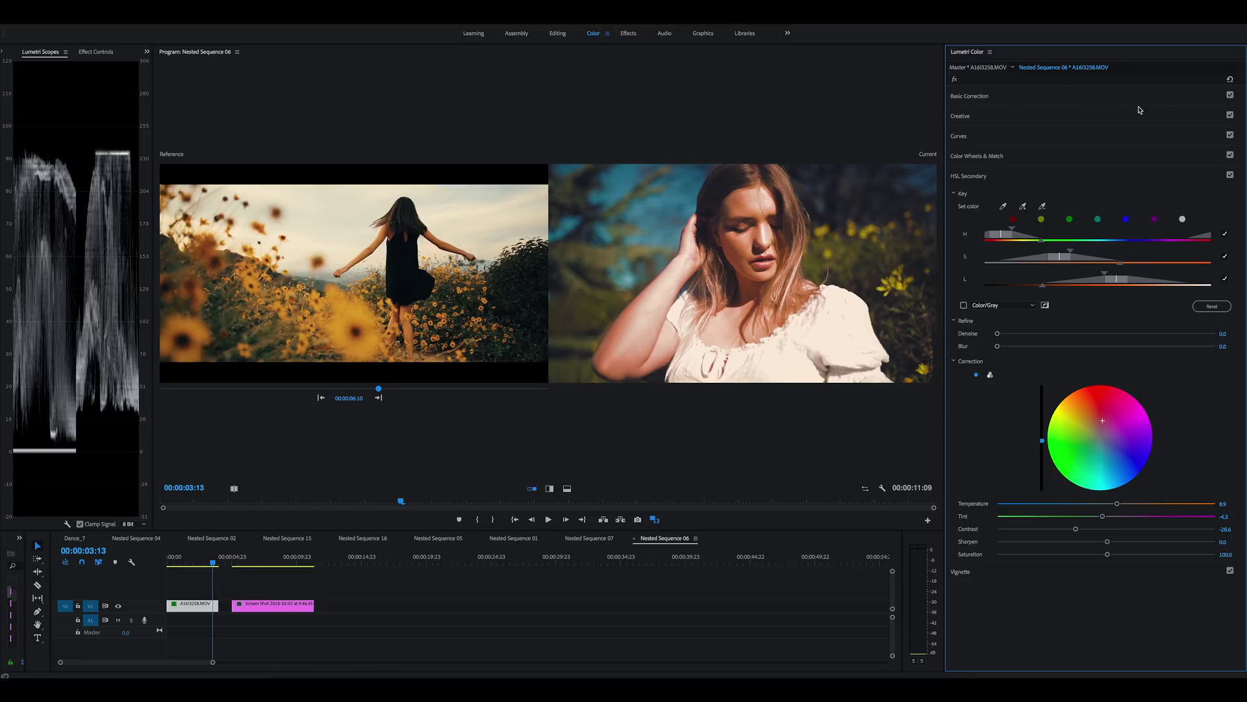
Compare the close-up with Basic Correction and Color Wheels & Match each switched off and on, and check the HSL Secondary key
click(1229, 96)
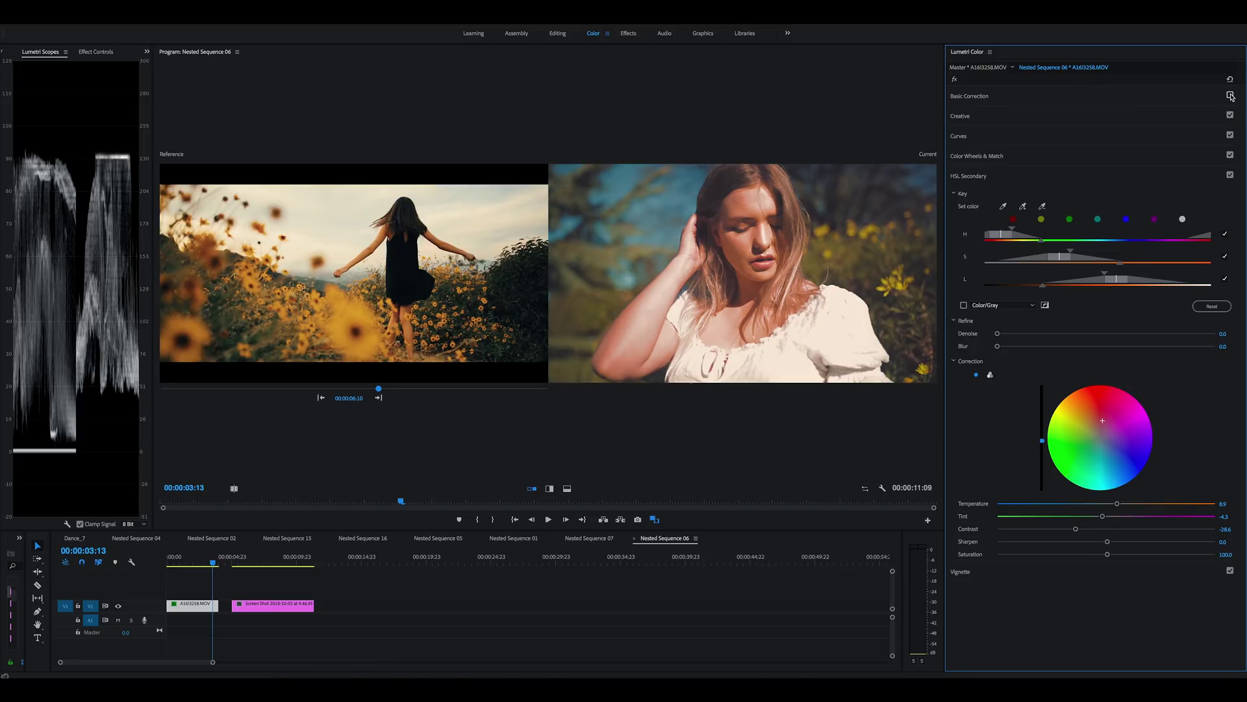
click(1229, 96)
click(1230, 96)
click(1229, 95)
click(1229, 96)
click(1230, 96)
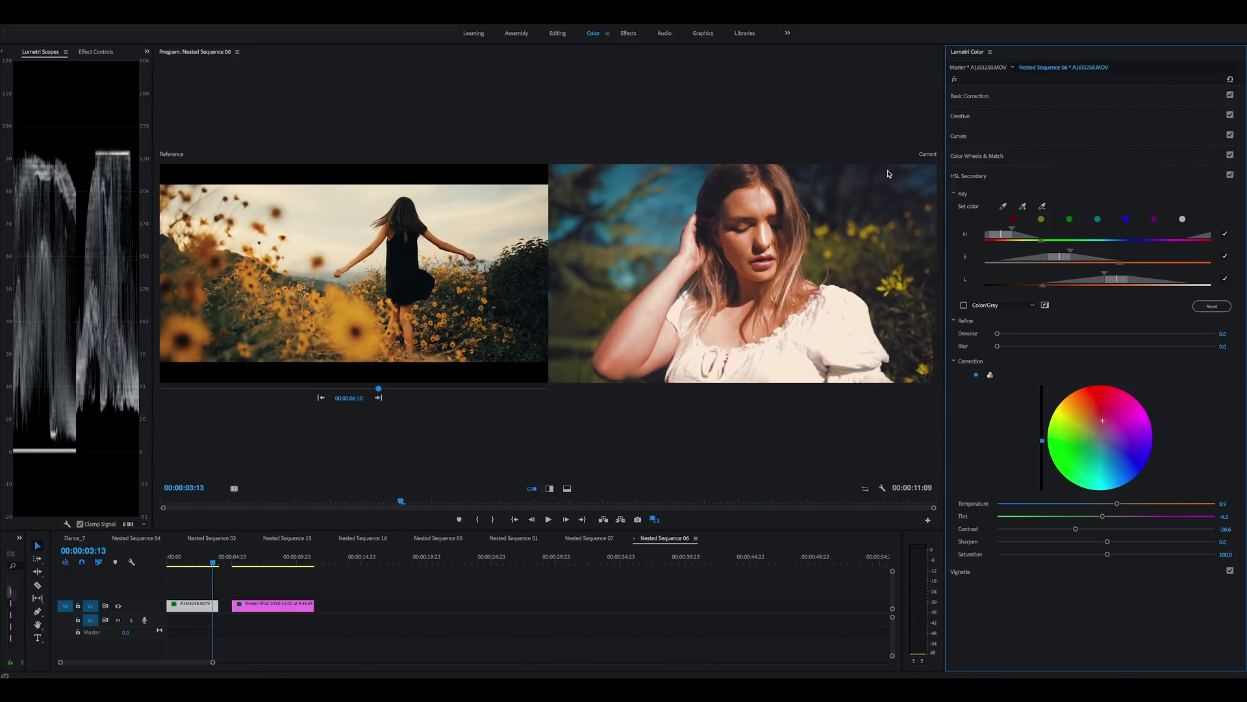
click(1230, 156)
click(1230, 155)
click(1230, 155)
click(1012, 219)
Return to Dance_7, move to the dark cave shot at 00:01:08:21 and open its Nested Sequence 17
click(74, 538)
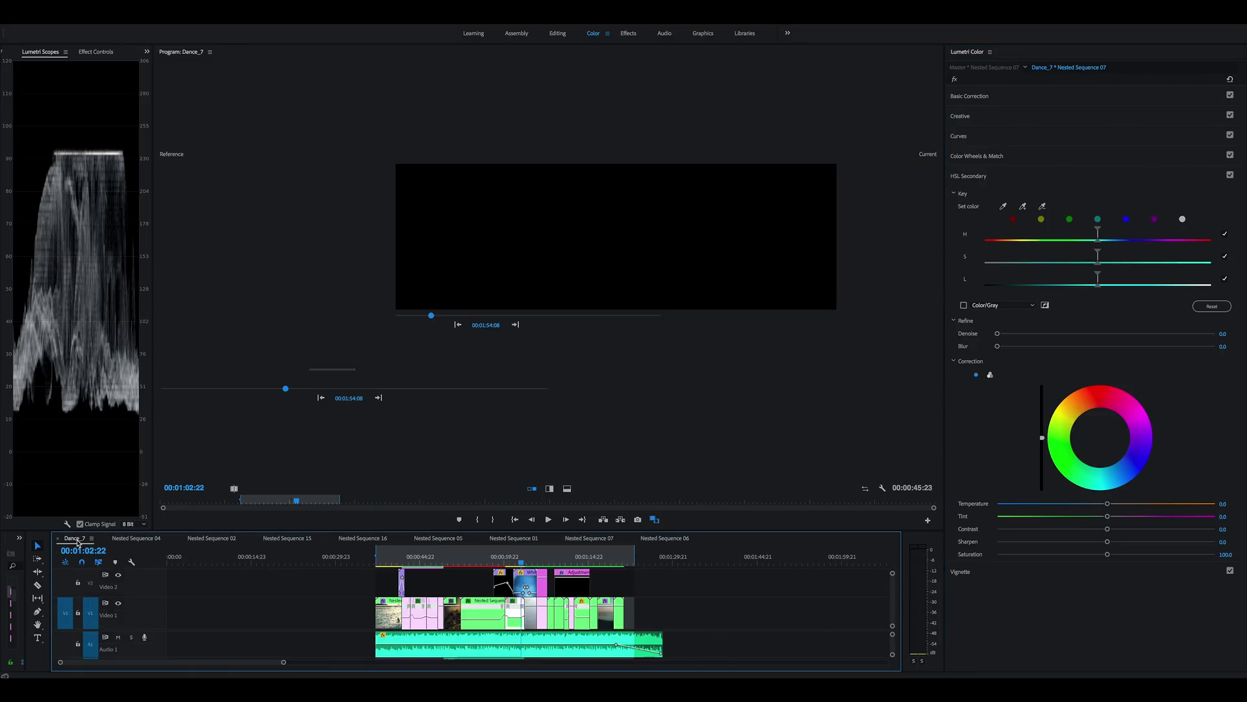
drag(523, 564, 557, 566)
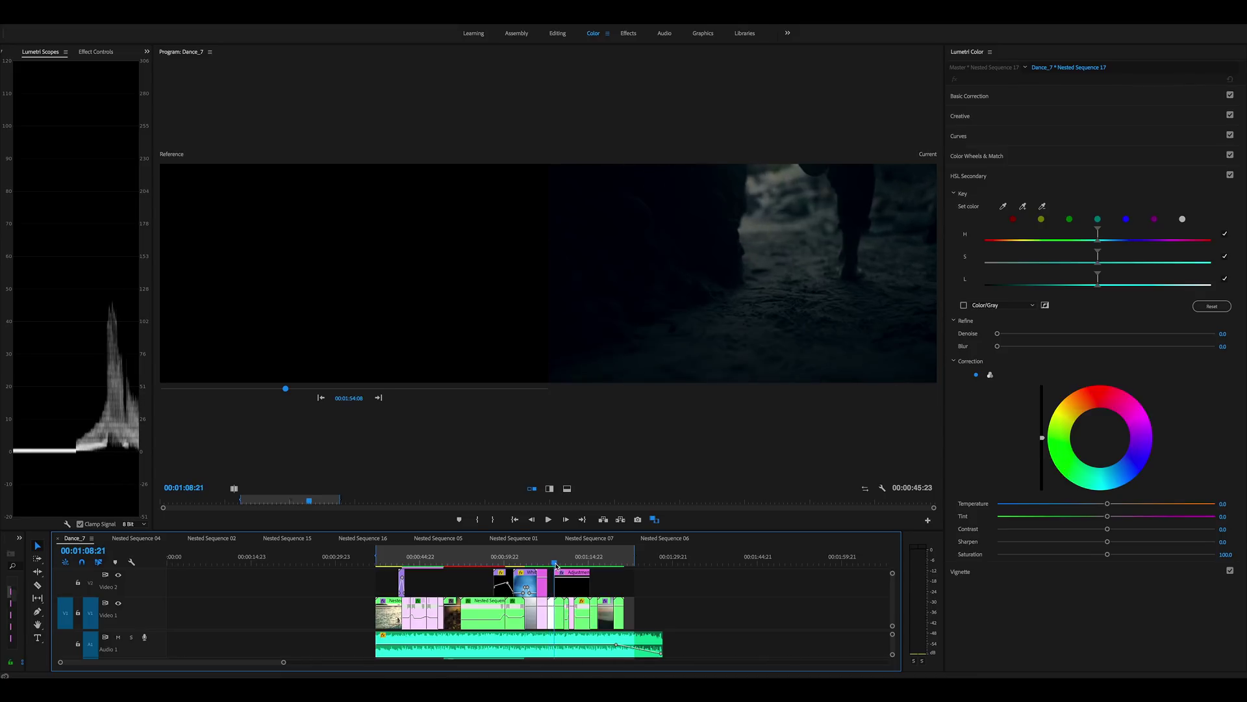
double_click(551, 623)
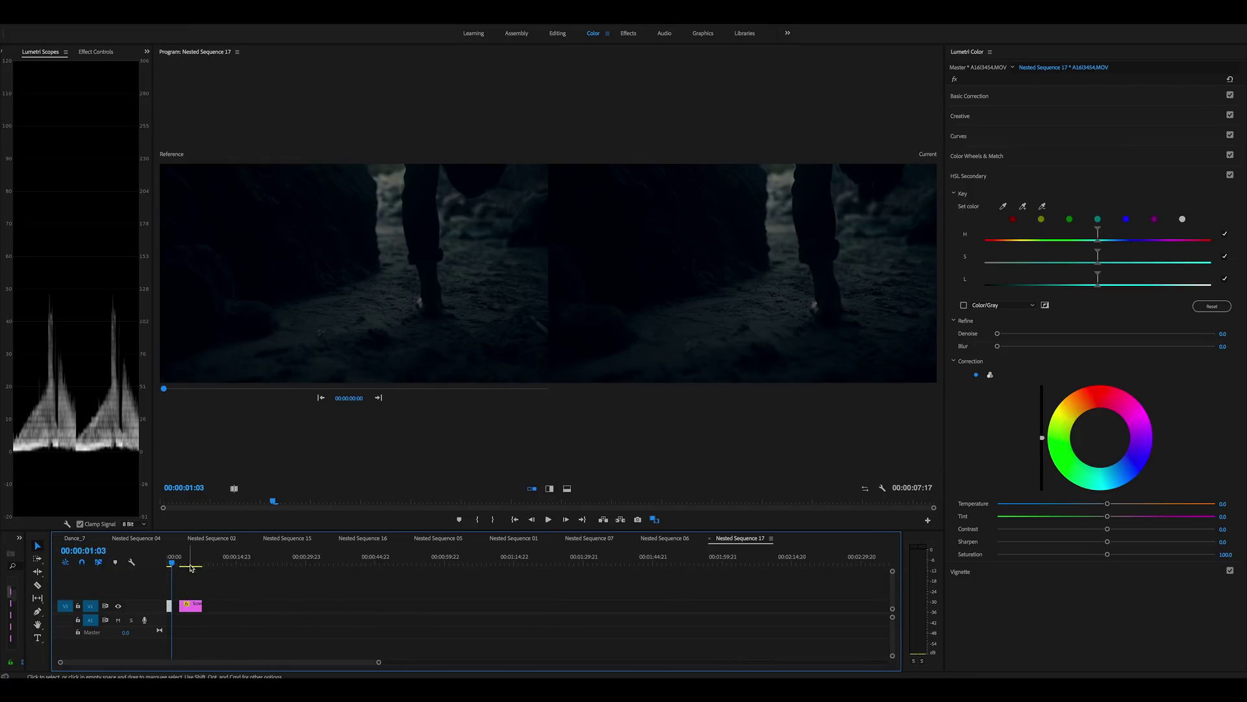
Set the comparison reference to the teal hand image at 00:00:04:10 and show the cave clip at 00:00:01:01
drag(166, 389, 383, 390)
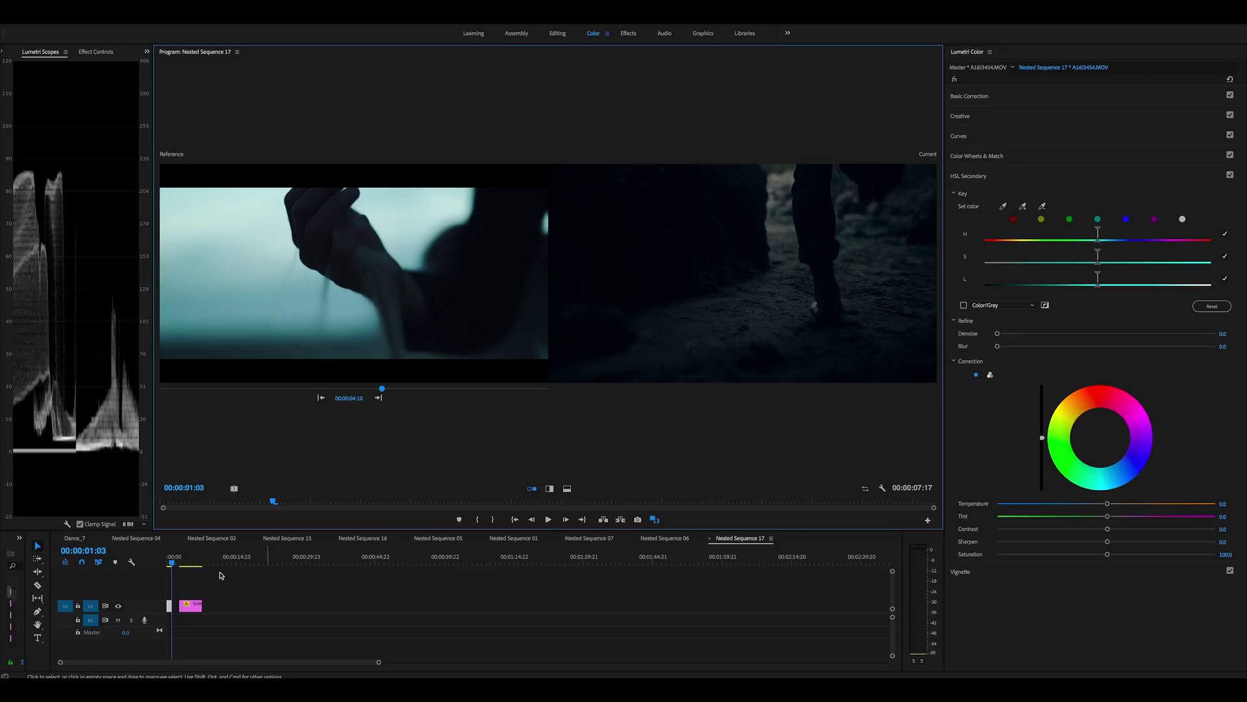
click(171, 566)
drag(170, 566, 173, 568)
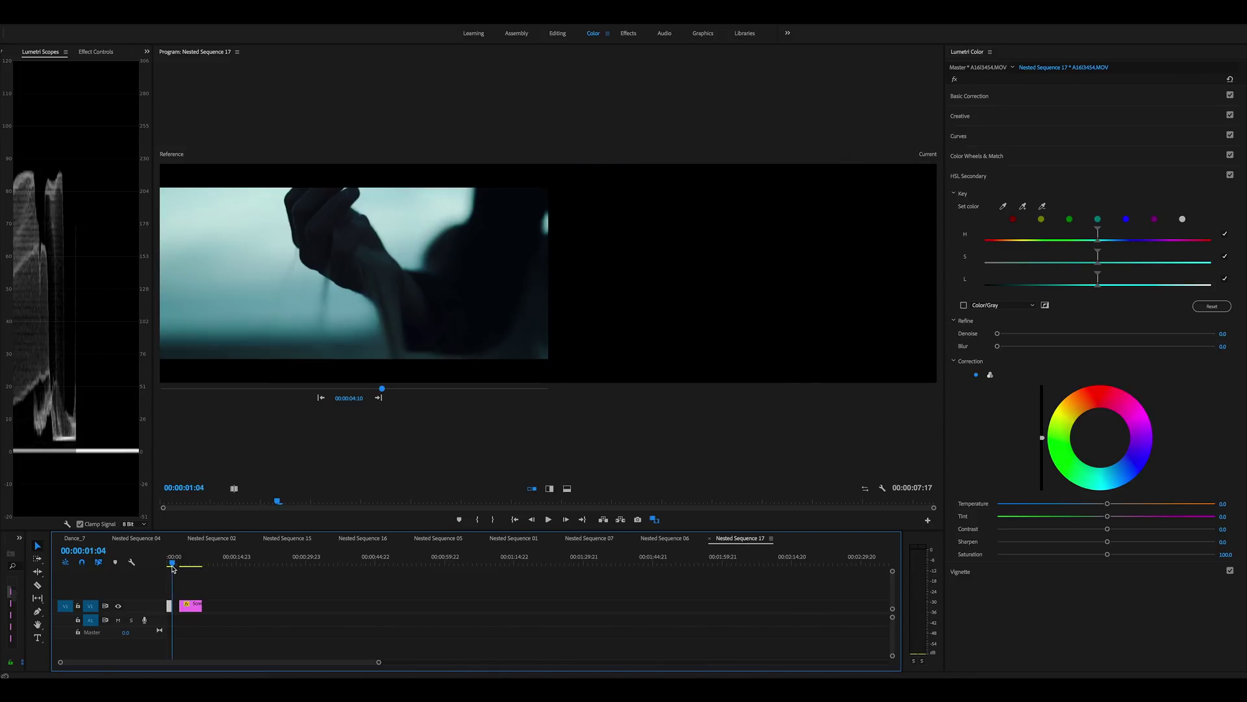
drag(172, 568, 173, 569)
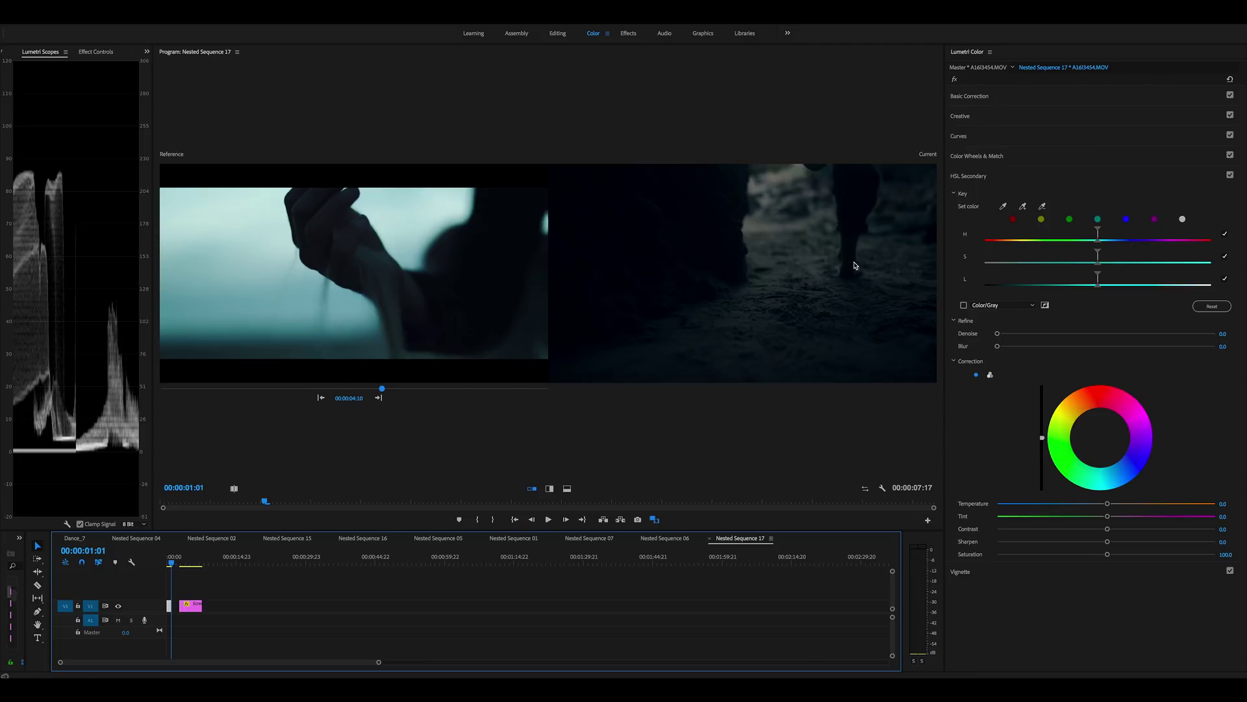
Compare the cave clip with its full Lumetri grade bypassed and restored
click(955, 79)
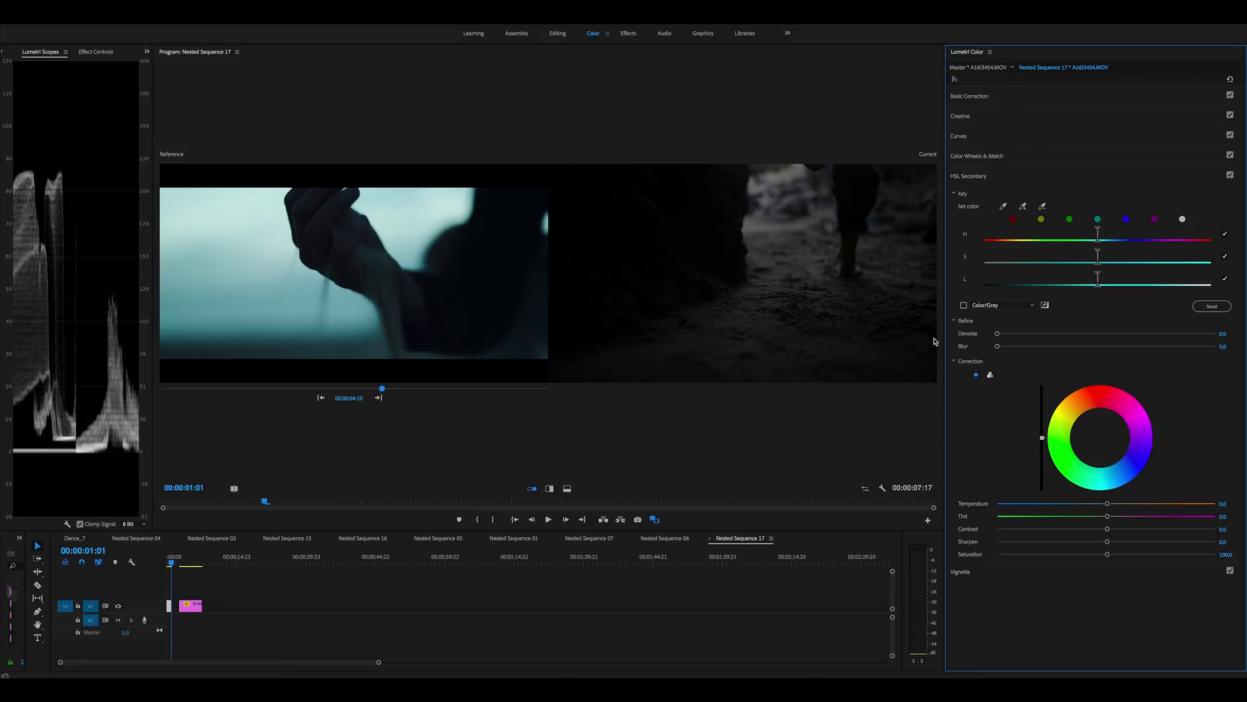
click(955, 80)
click(956, 80)
click(956, 80)
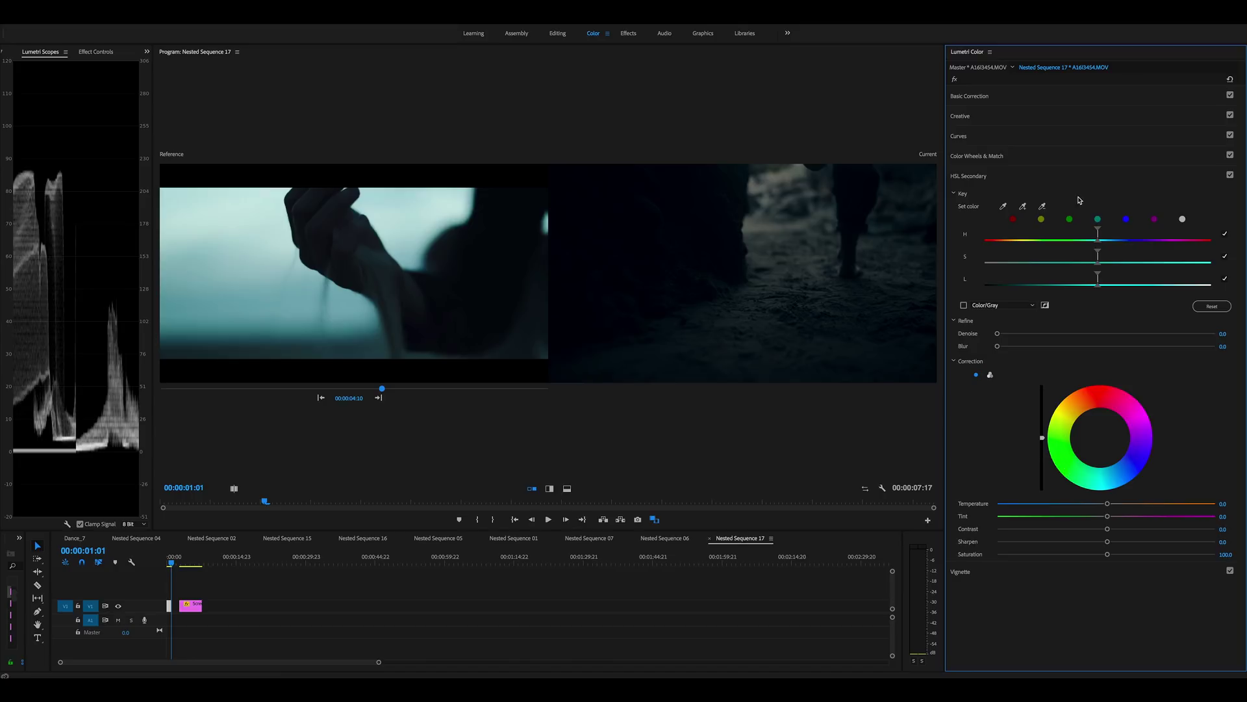
Try cooling the cave clip by lowering its Basic Correction Temperature
click(974, 97)
drag(1108, 165, 1107, 165)
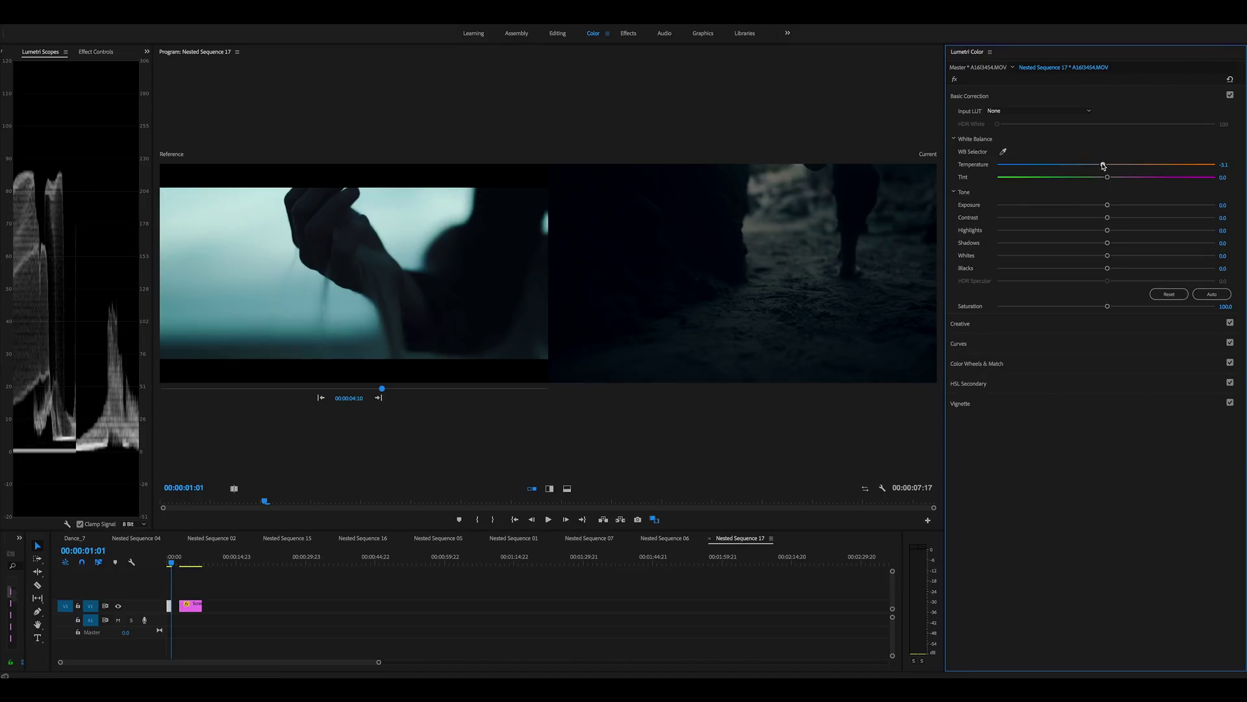
mouse_move(1101, 167)
mouse_down()
mouse_move(1072, 168)
mouse_move(1086, 166)
mouse_up()
Review the cave clip's Creative, Curves and Color Wheels adjustments, and shift the Shadows wheel slightly toward cyan-blue
click(961, 324)
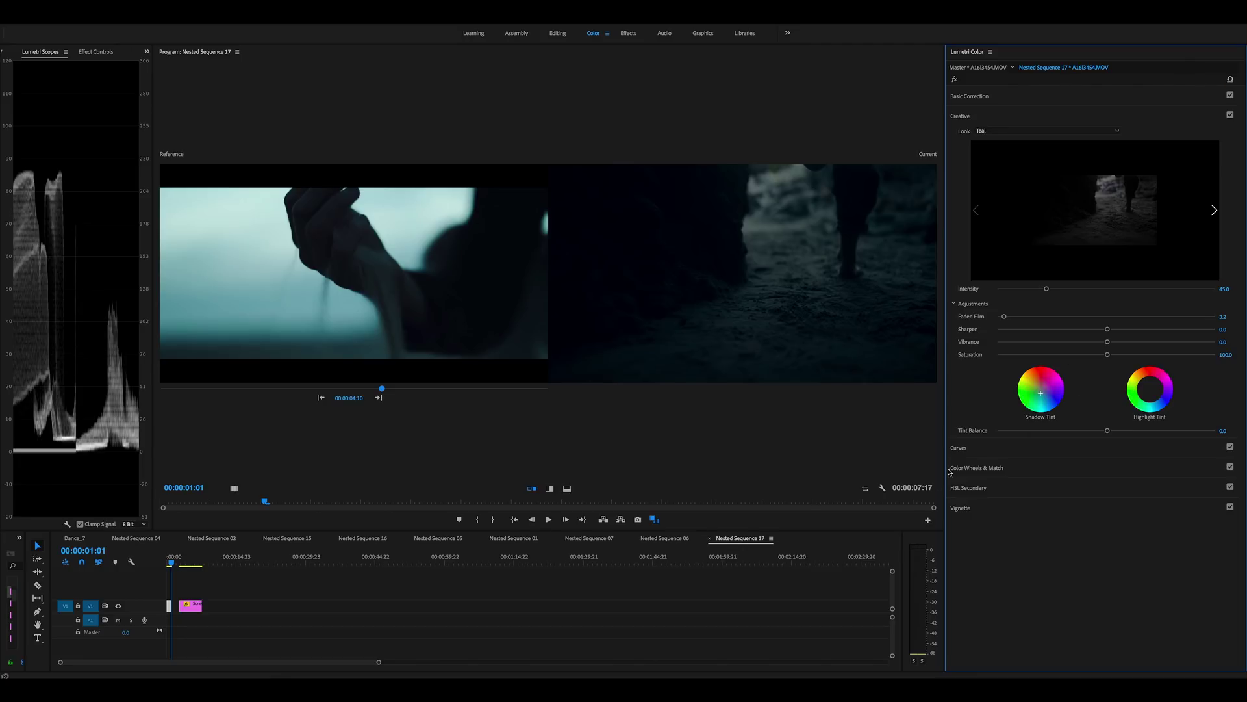
click(960, 448)
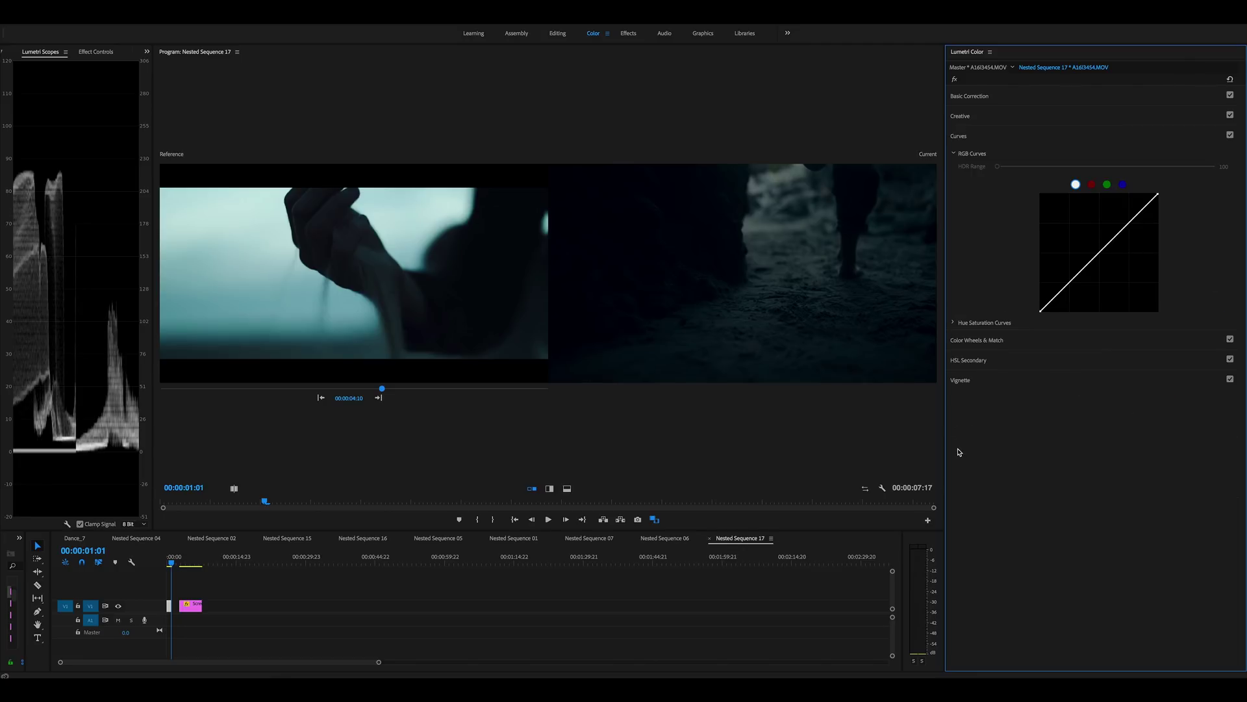
click(974, 341)
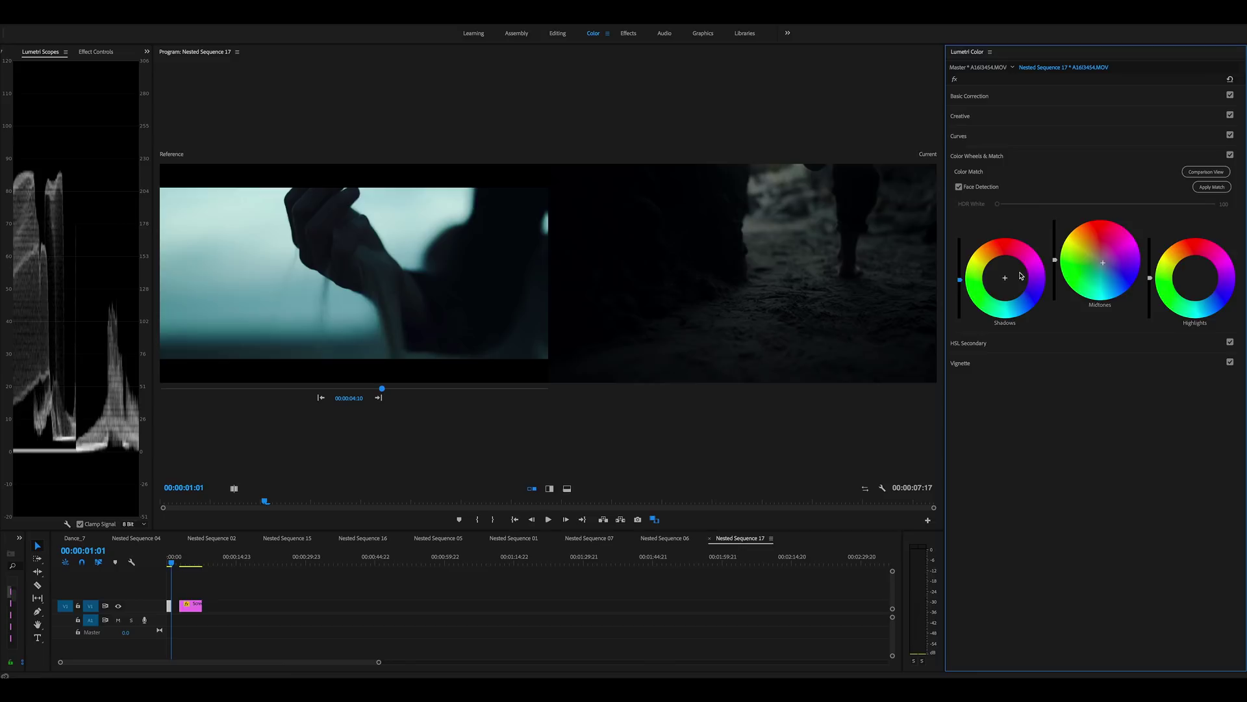
double_click(1103, 266)
drag(1024, 284, 1027, 288)
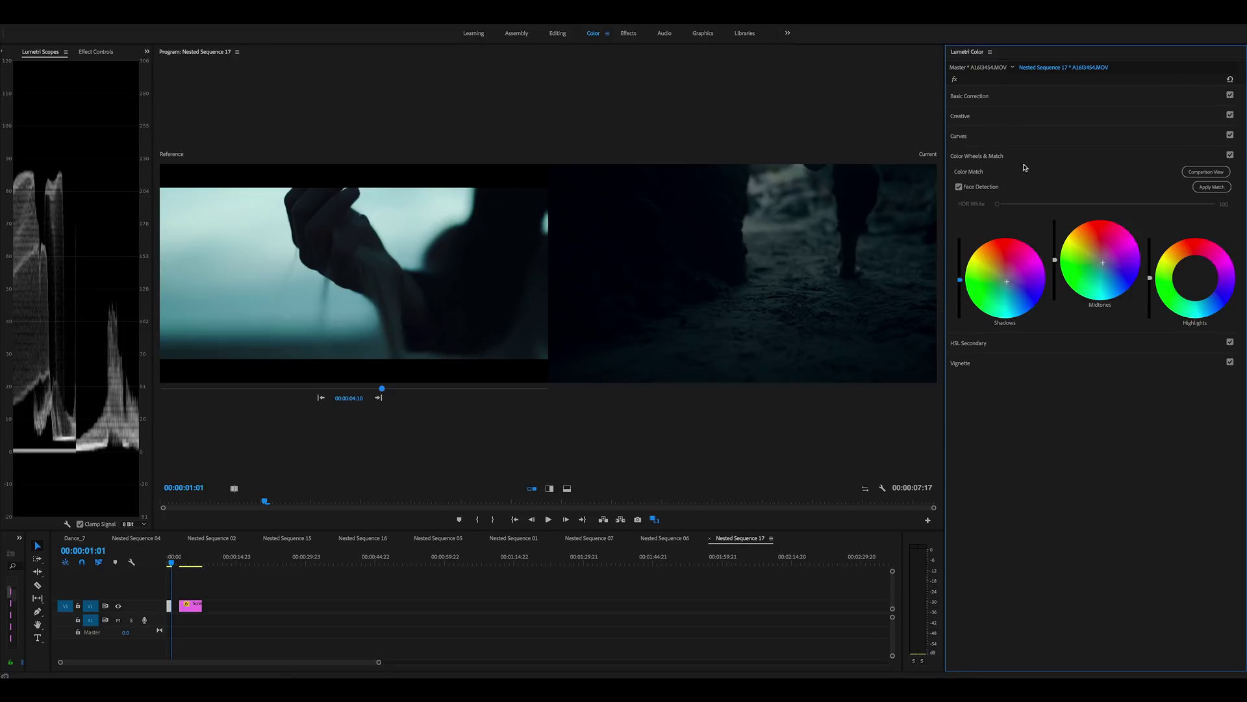
click(990, 98)
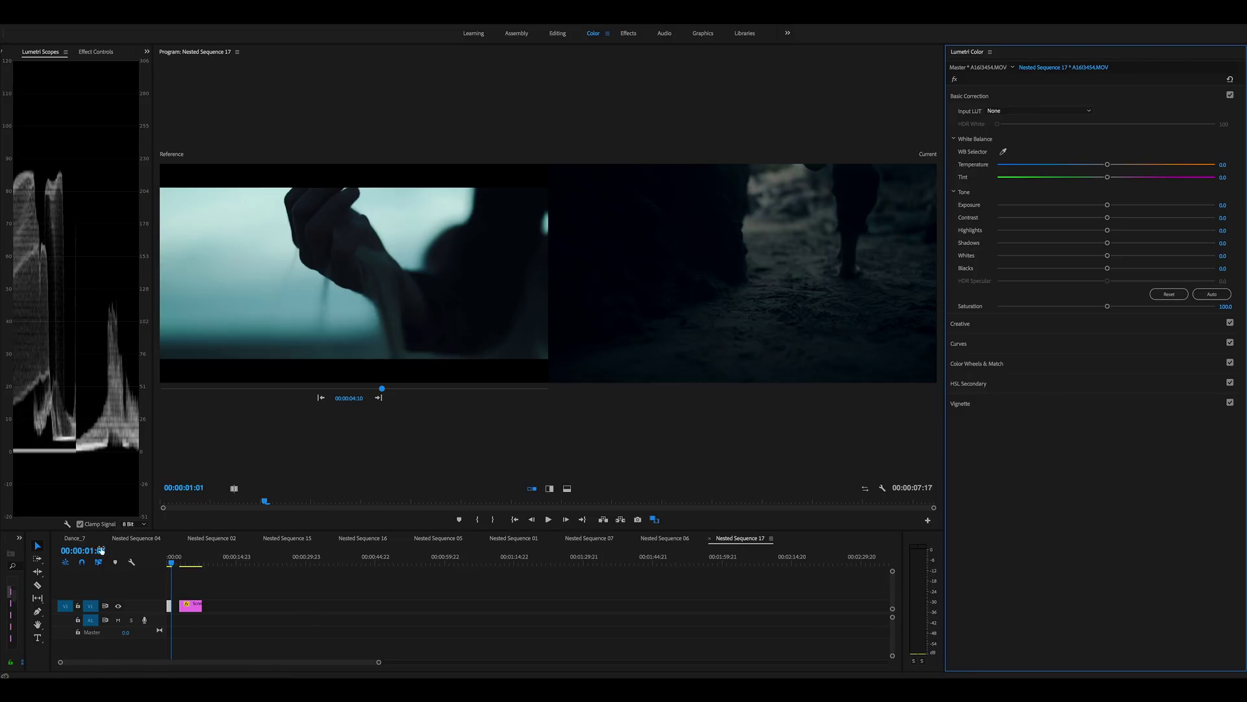
Return to Dance_7, move to the standing man at dusk at 00:01:15:09 and open its Nested Sequence 15
click(71, 538)
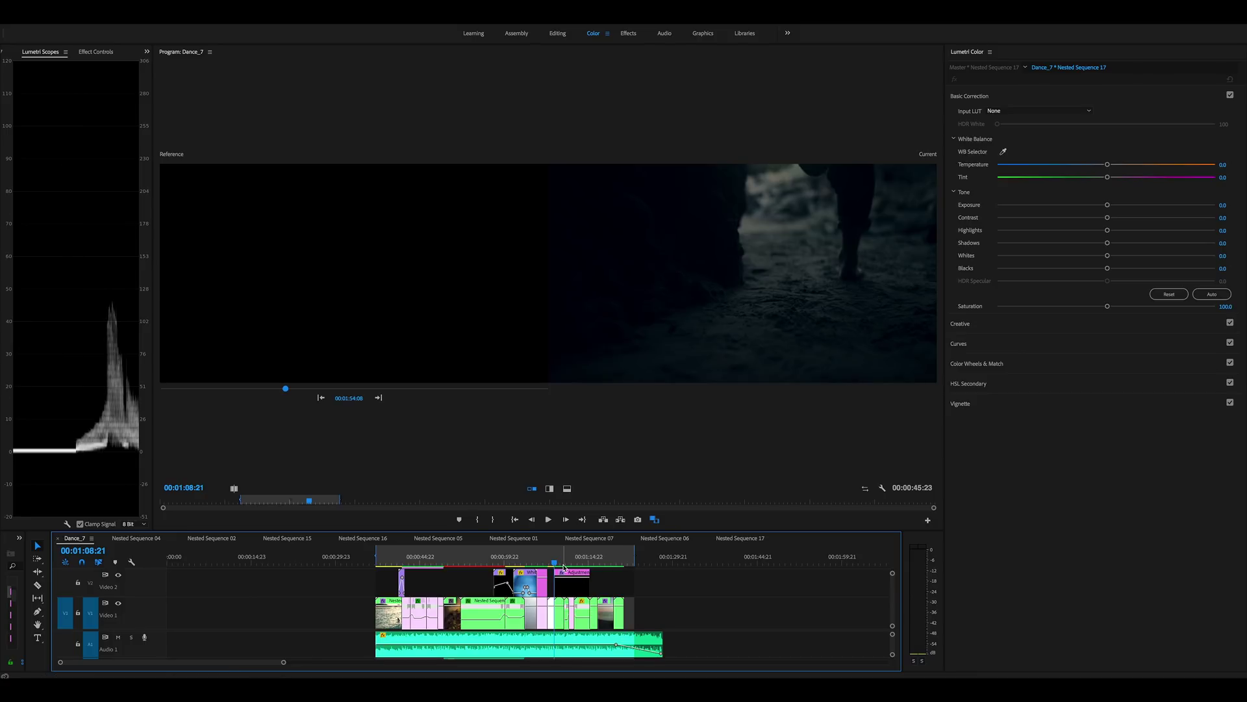
drag(556, 566, 593, 559)
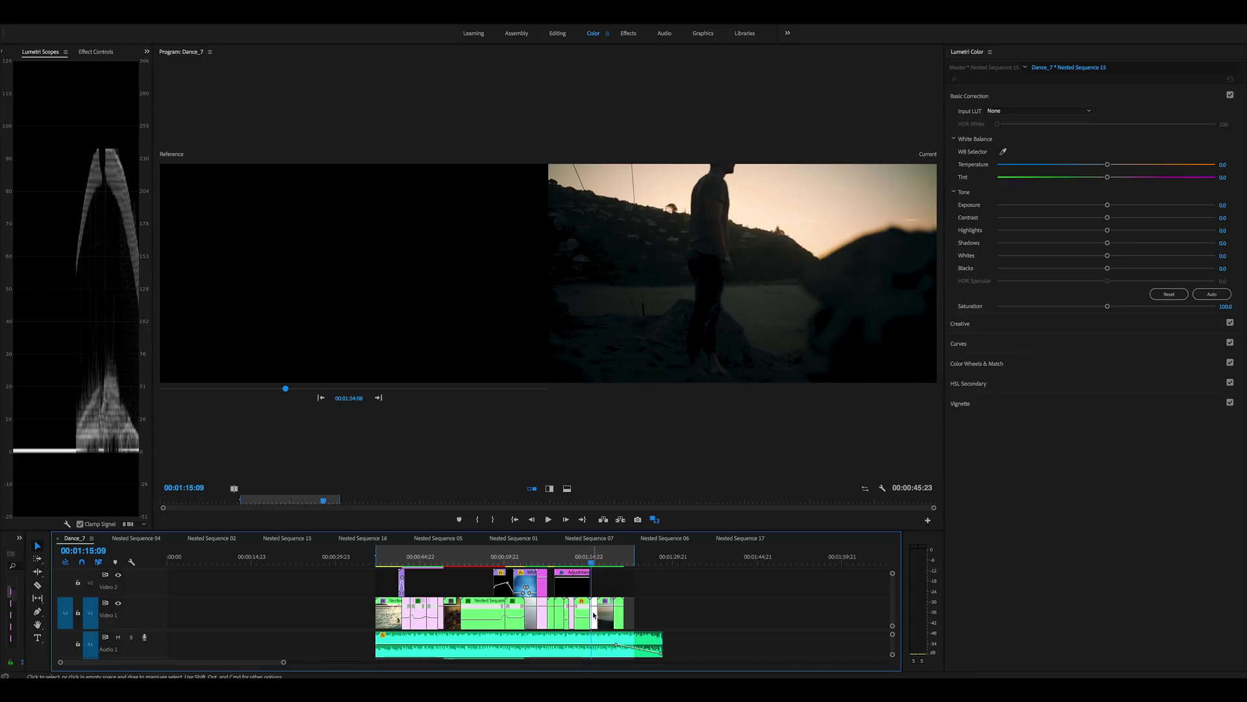
double_click(594, 615)
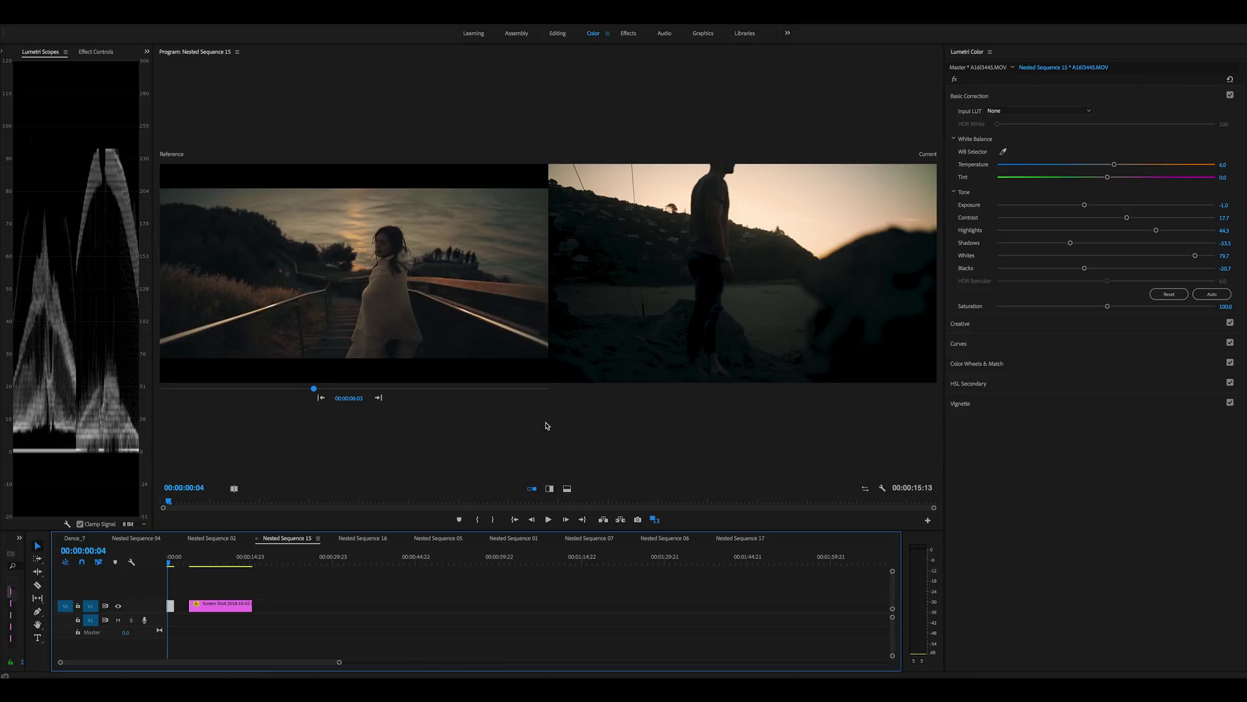
Move to 00:00:01:08 in the dusk clip and compare it with its full Lumetri grade bypassed and restored
drag(169, 563, 175, 566)
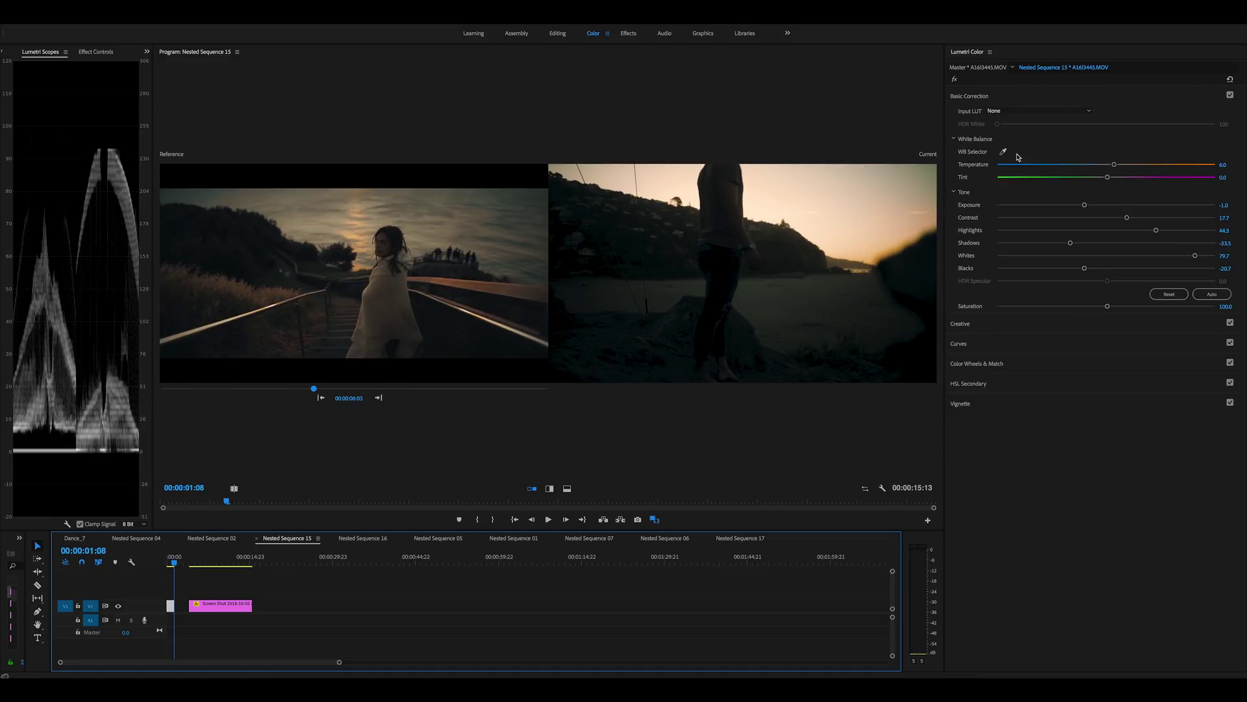
click(952, 82)
click(953, 80)
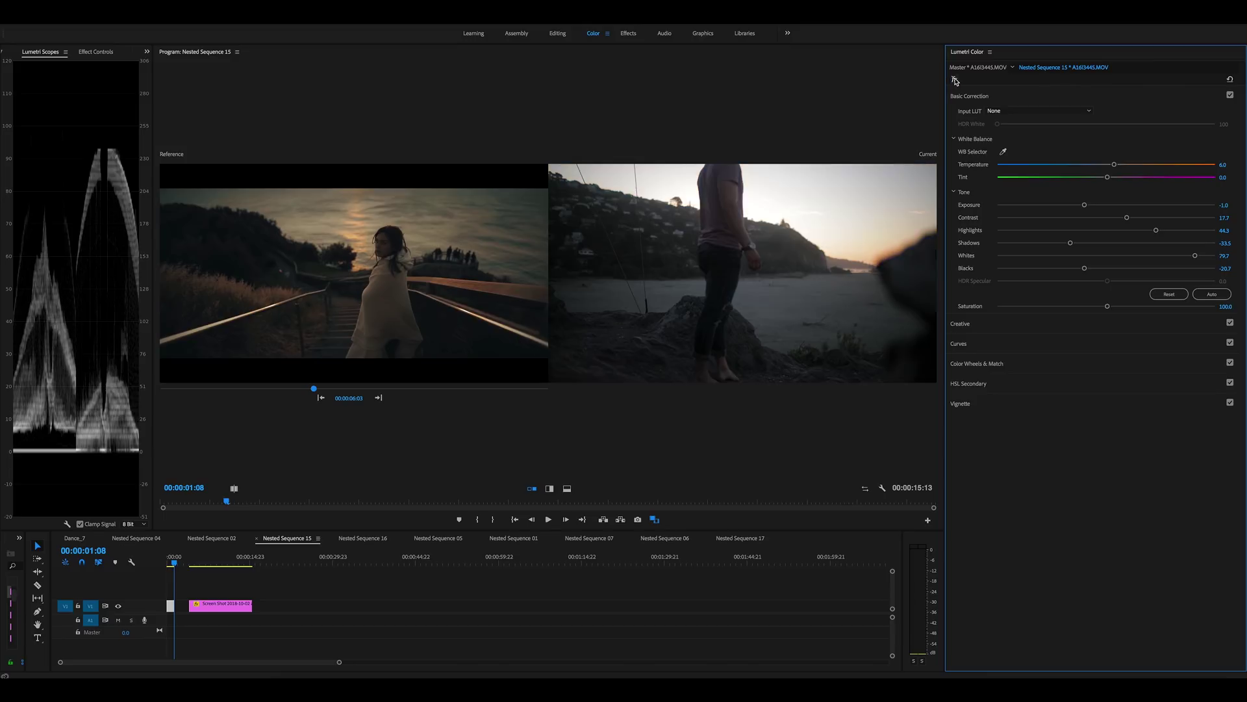
click(954, 80)
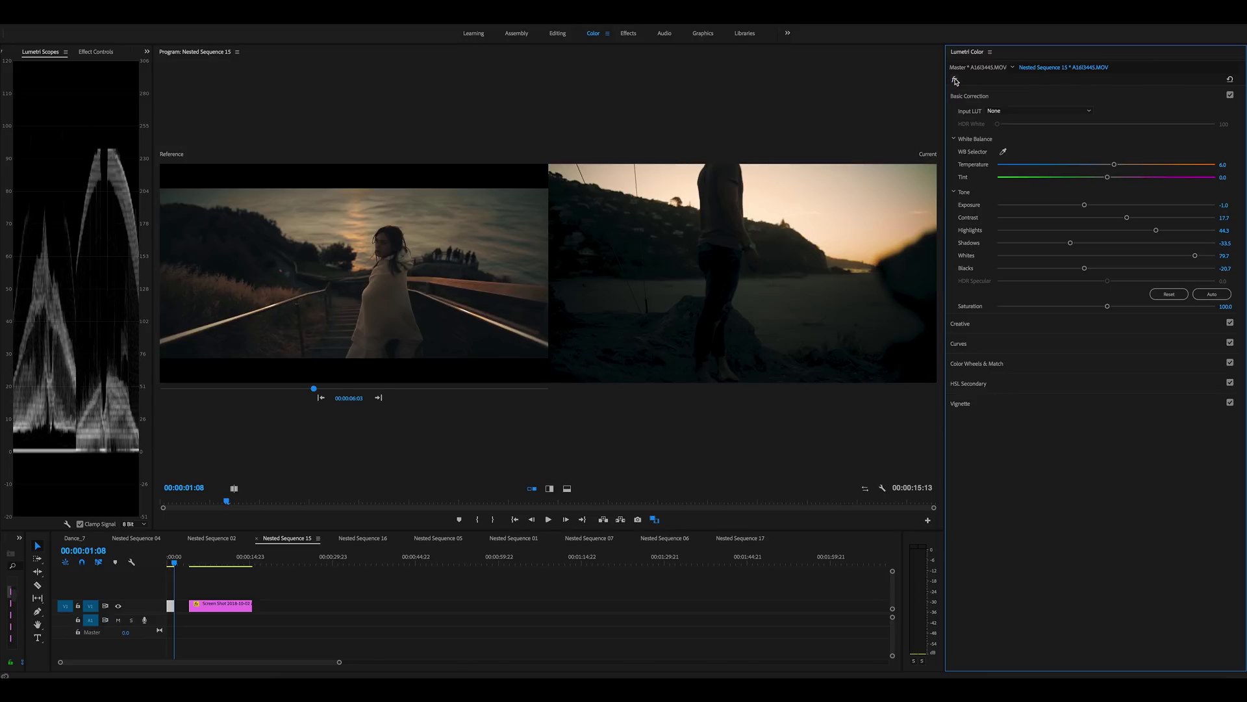
Review the dusk clip's Creative look, reset its RGB curve and pull the curve's shadow section slightly down
click(969, 325)
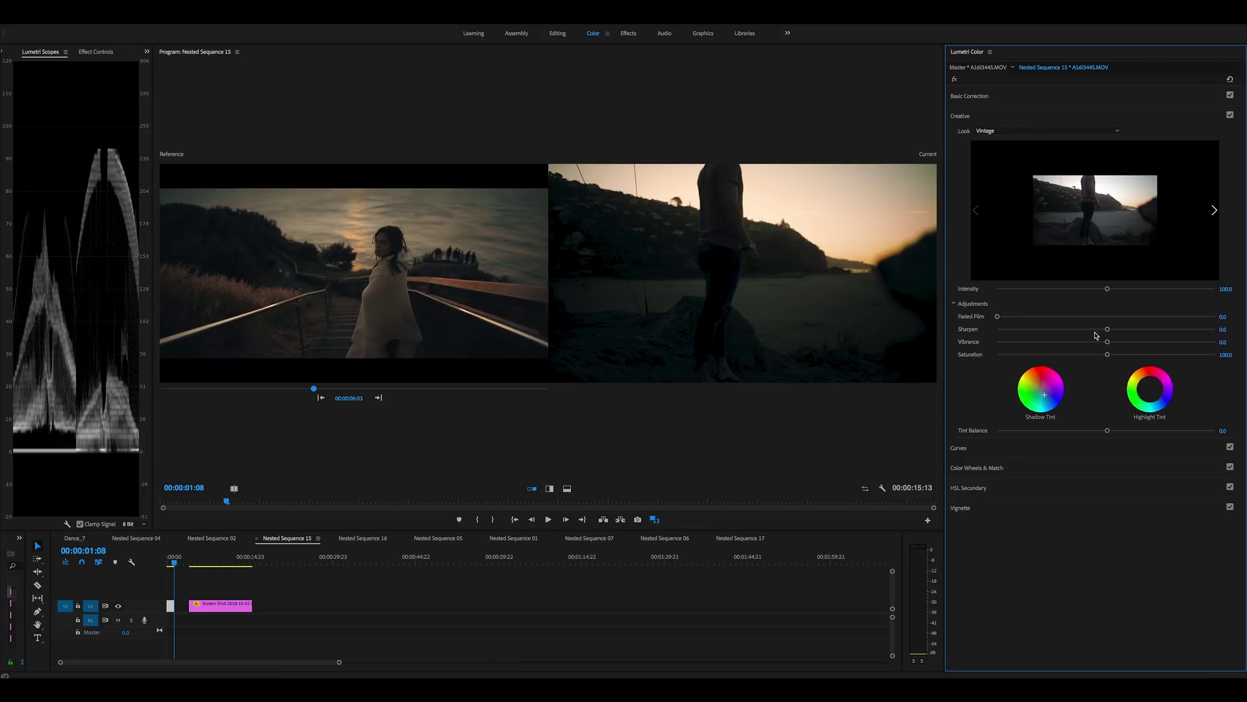
click(965, 453)
drag(1067, 281, 1073, 284)
double_click(1073, 286)
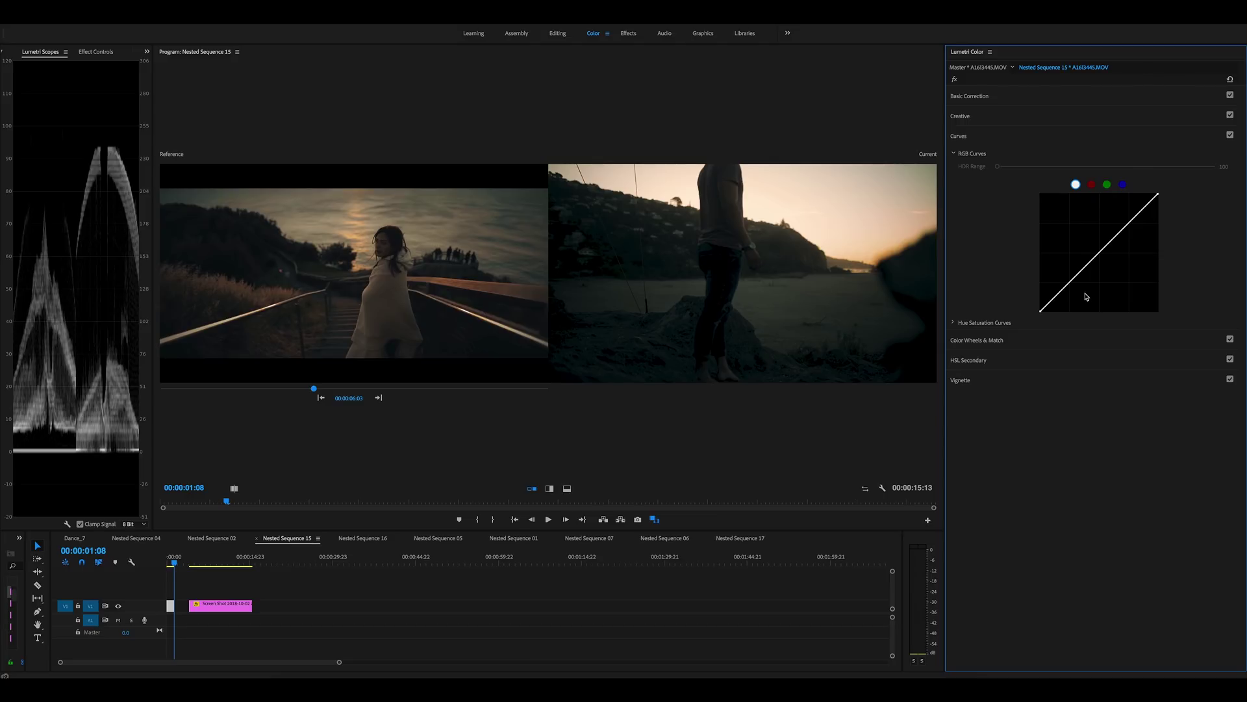
drag(1073, 279, 1073, 285)
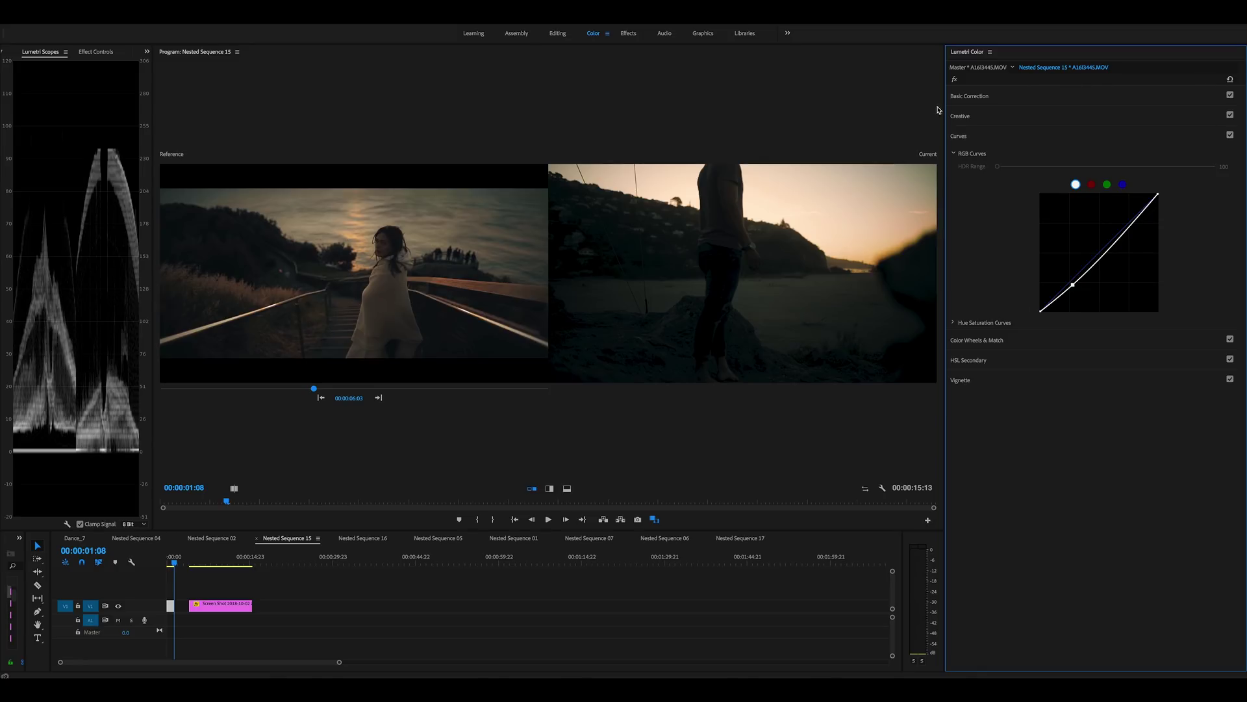
Set the dusk clip's Basic Correction Whites to 80.4 and Exposure to -0.9
click(965, 117)
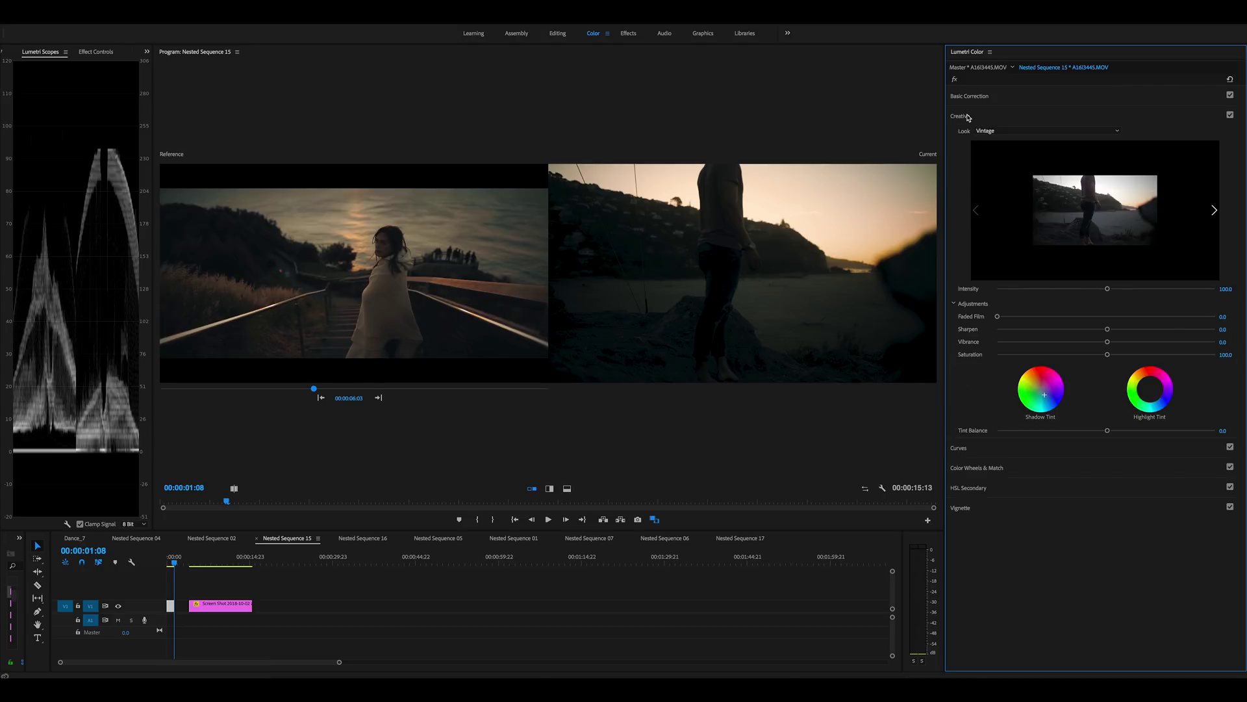
click(976, 97)
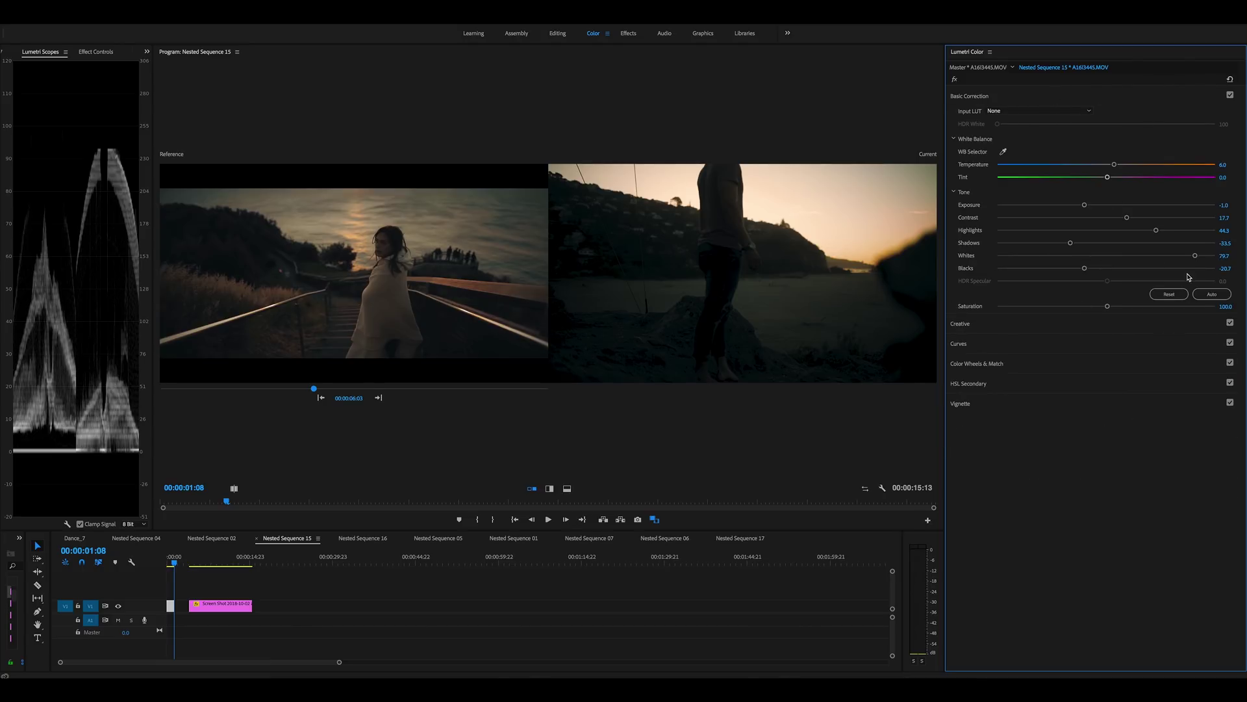
drag(1194, 258, 1196, 257)
drag(1085, 205, 1088, 205)
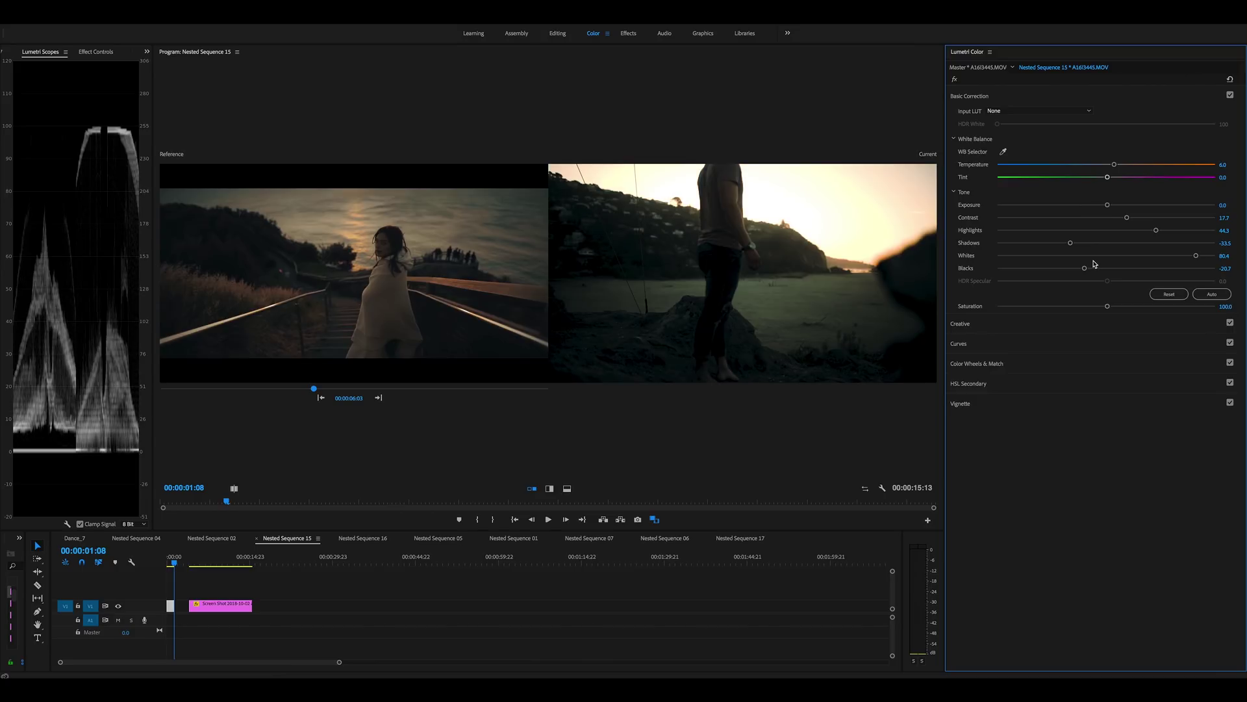
Try the dusk clip with Temperature reset to 0, undo it and set the Temperature to 5.8
drag(1114, 165, 1115, 165)
double_click(1115, 165)
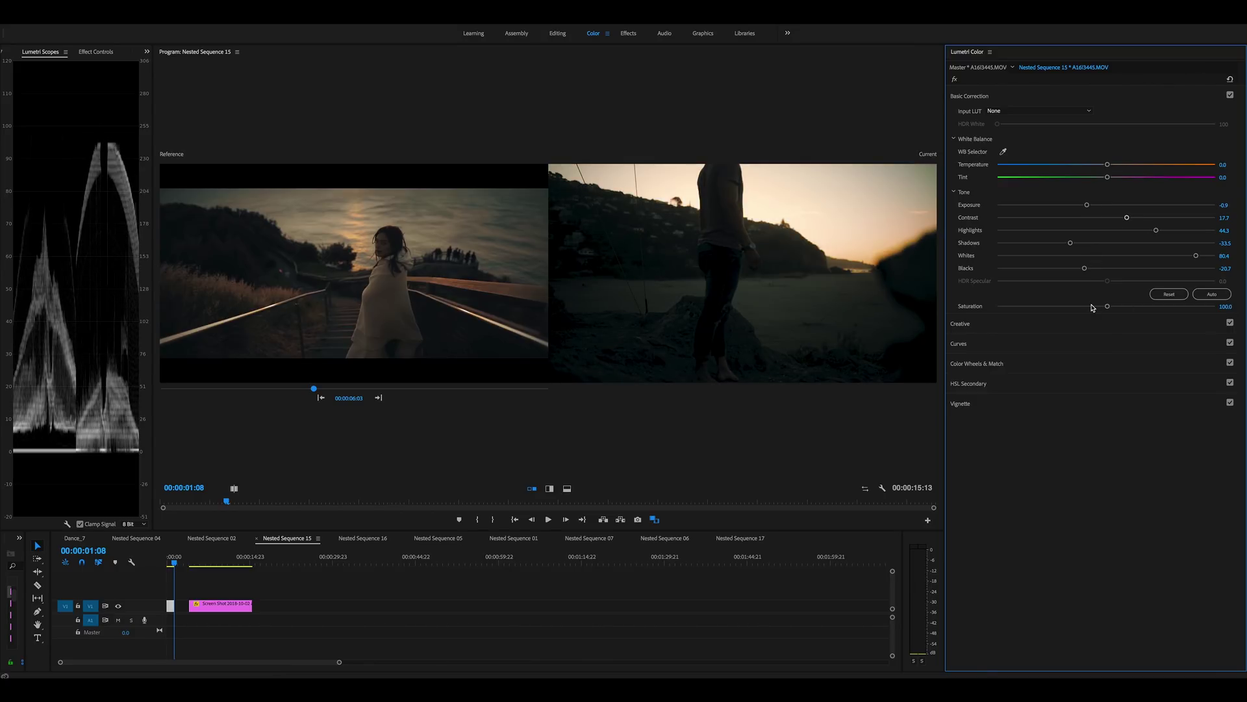
key(ctrl+z)
drag(1113, 166, 1111, 165)
Review the dusk clip's Color Wheels, HSL Secondary, Curves, Creative and Basic Correction settings, and scrub back to its first frame
click(986, 368)
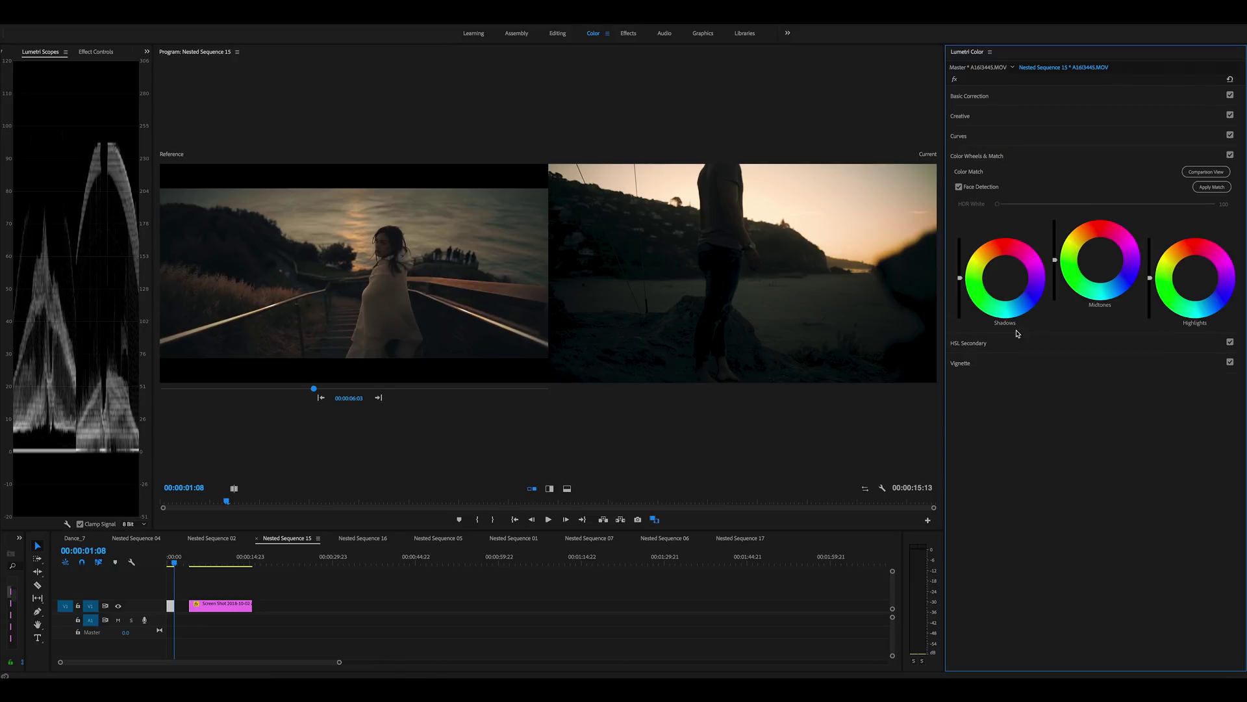
click(960, 348)
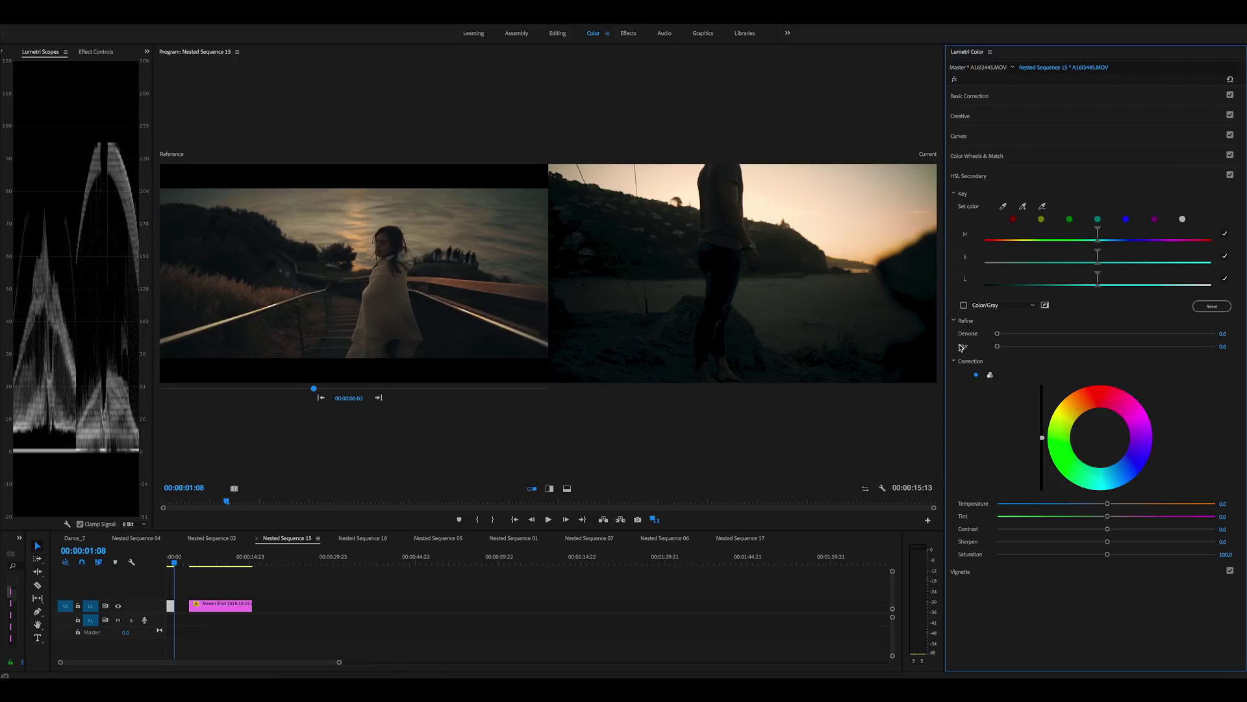
click(956, 138)
click(961, 117)
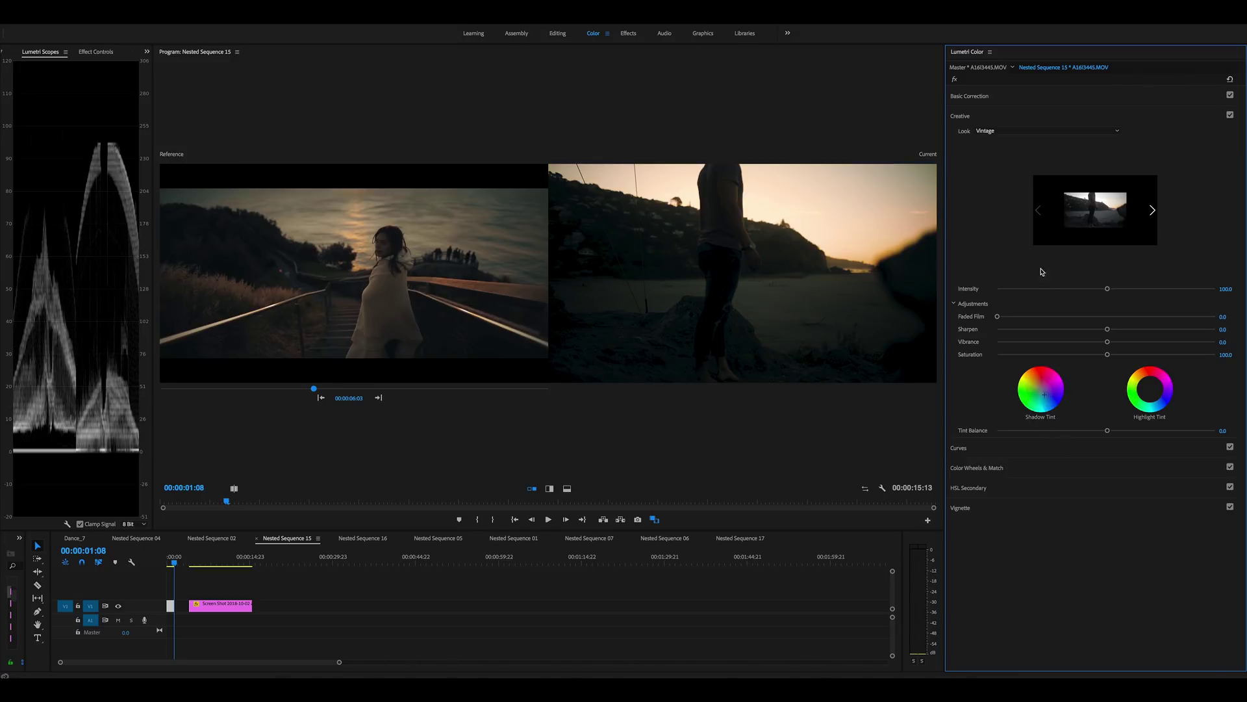
click(975, 97)
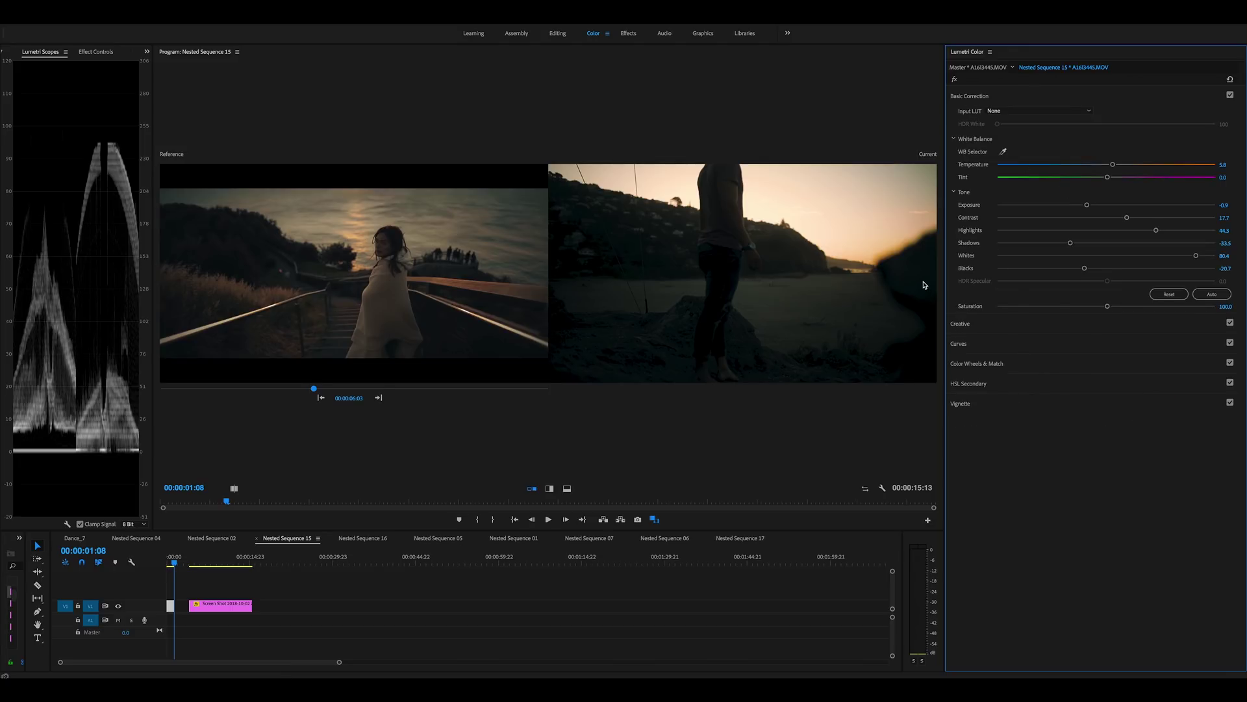
click(172, 565)
drag(172, 564, 162, 563)
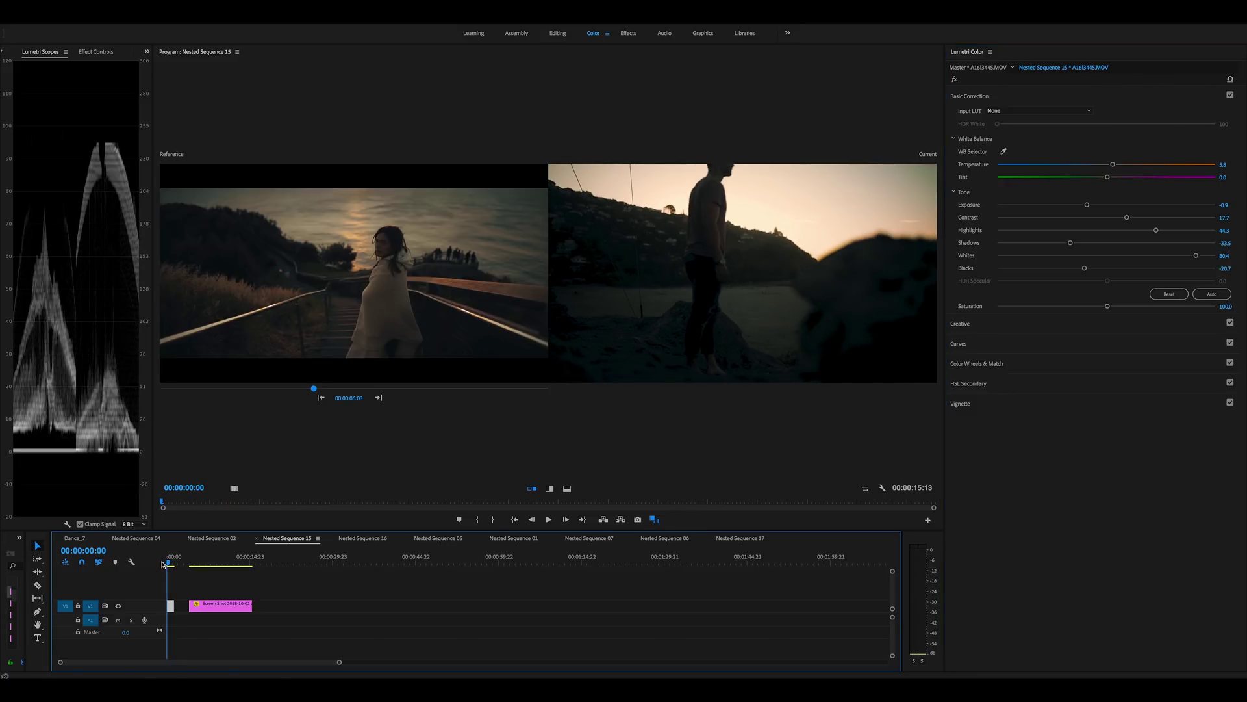
Return to Dance_7, move to the man's profile shot at 00:01:17:00 and open its Nested Sequence 04 and the Nested Sequence 02 inside
click(73, 539)
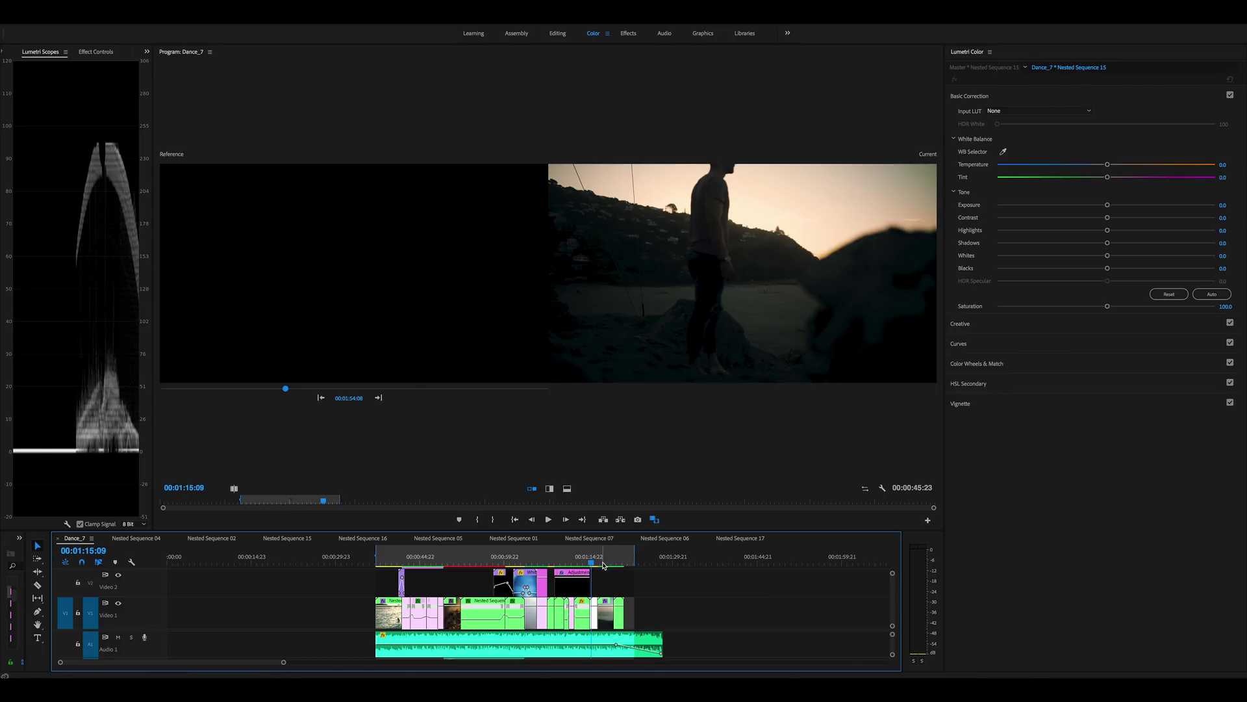
click(603, 566)
drag(604, 564, 602, 565)
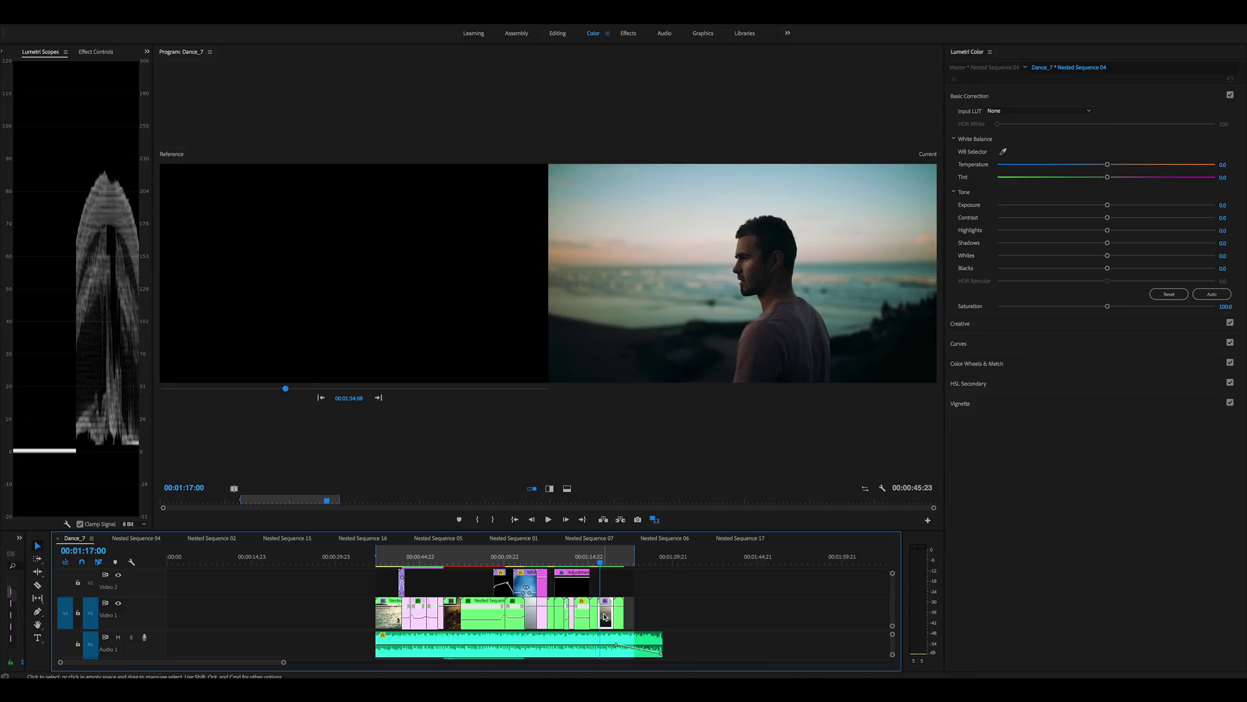
double_click(426, 597)
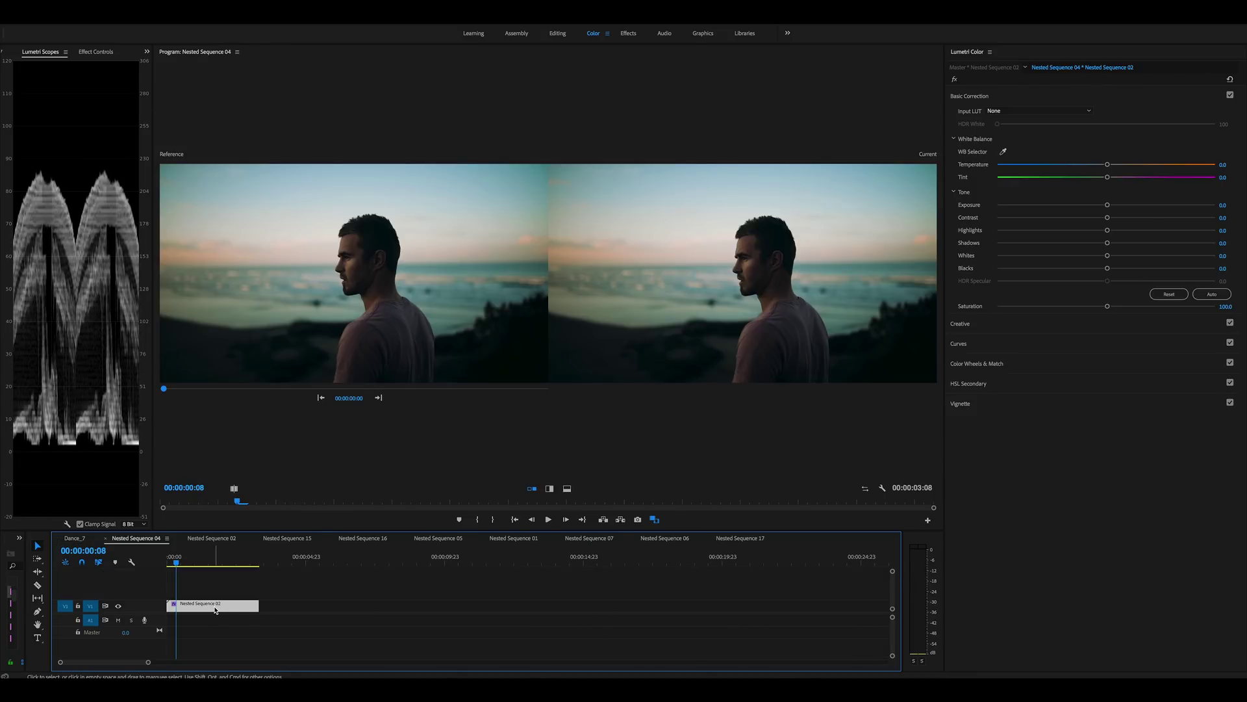
double_click(216, 610)
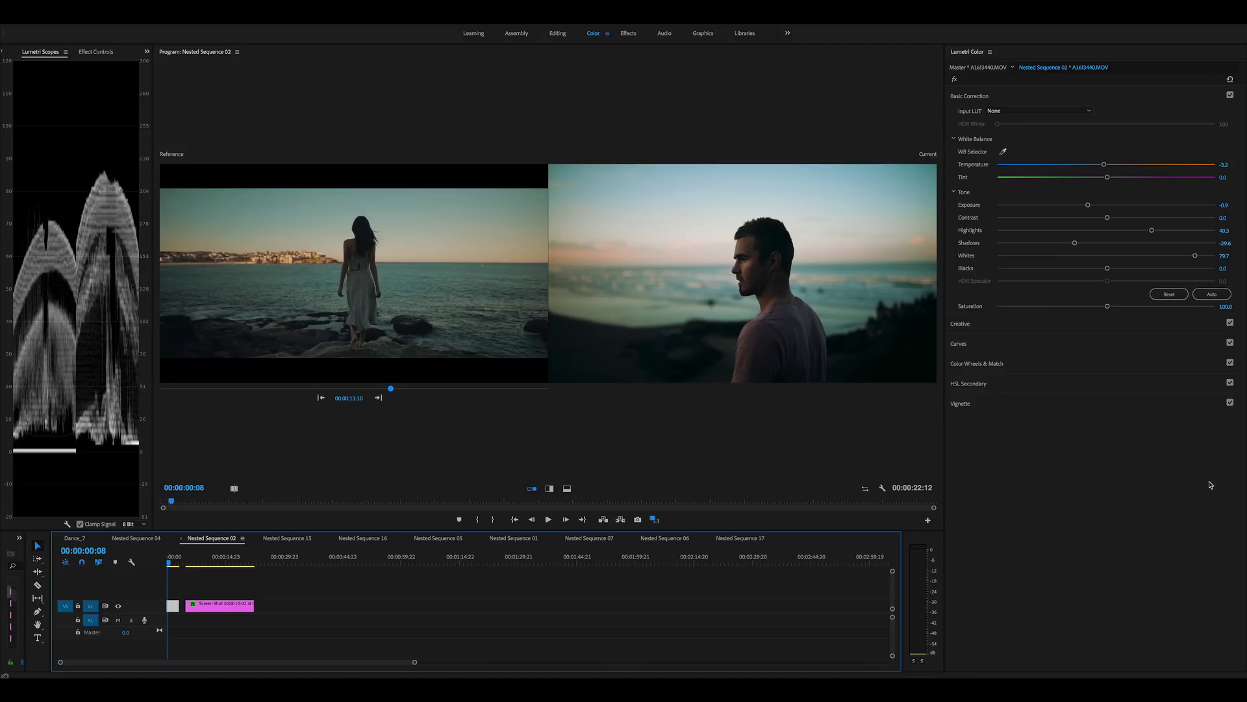
Compare the profile clip with its Lumetri grade repeatedly bypassed and restored, and set its Basic Correction Tint to 3.6
click(956, 81)
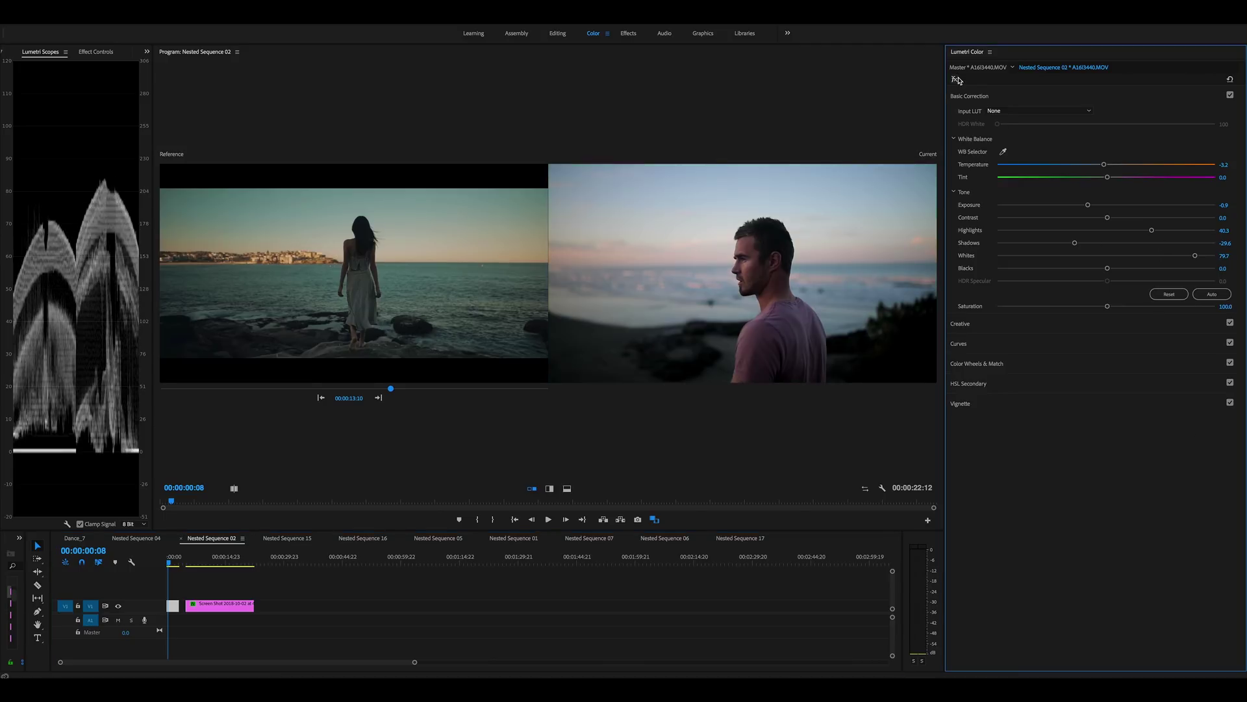
click(956, 80)
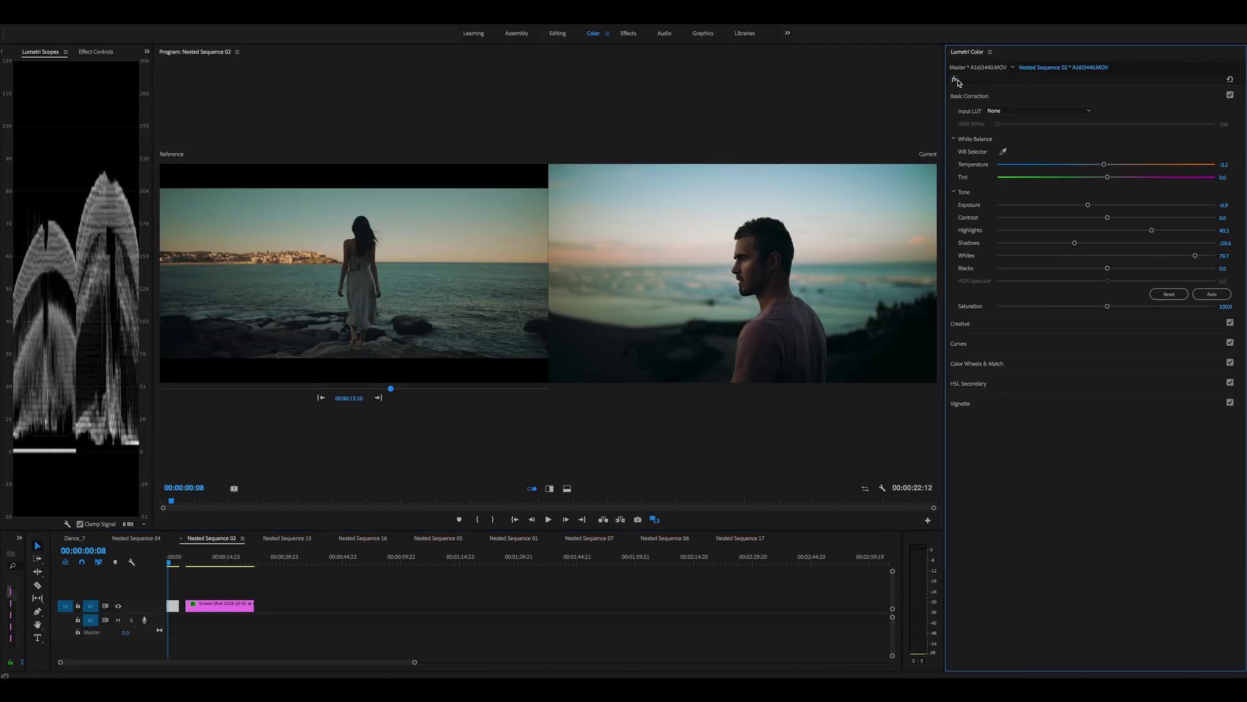
click(957, 80)
click(956, 80)
click(956, 80)
click(956, 80)
drag(1109, 181, 1111, 181)
Try the profile clip with its Creative Shadow Tint and Highlight Tint reset in turn, undoing the resets to compare
click(975, 325)
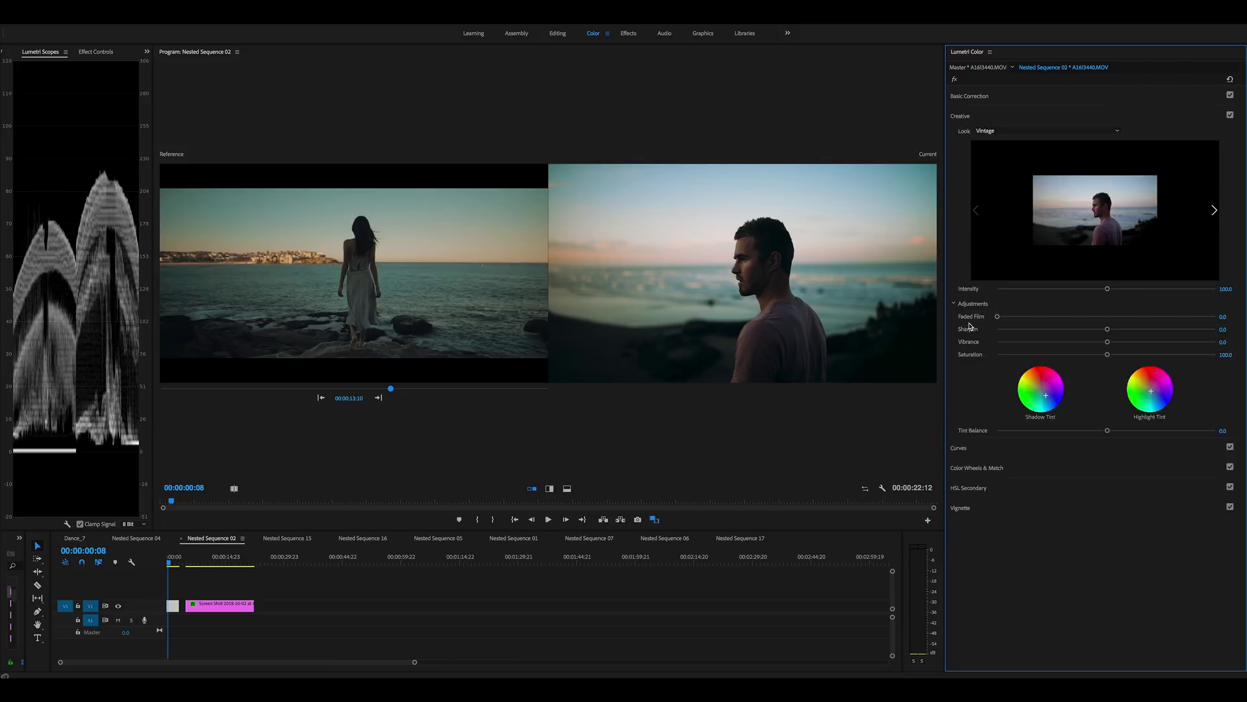
drag(1042, 390, 1047, 398)
double_click(1047, 402)
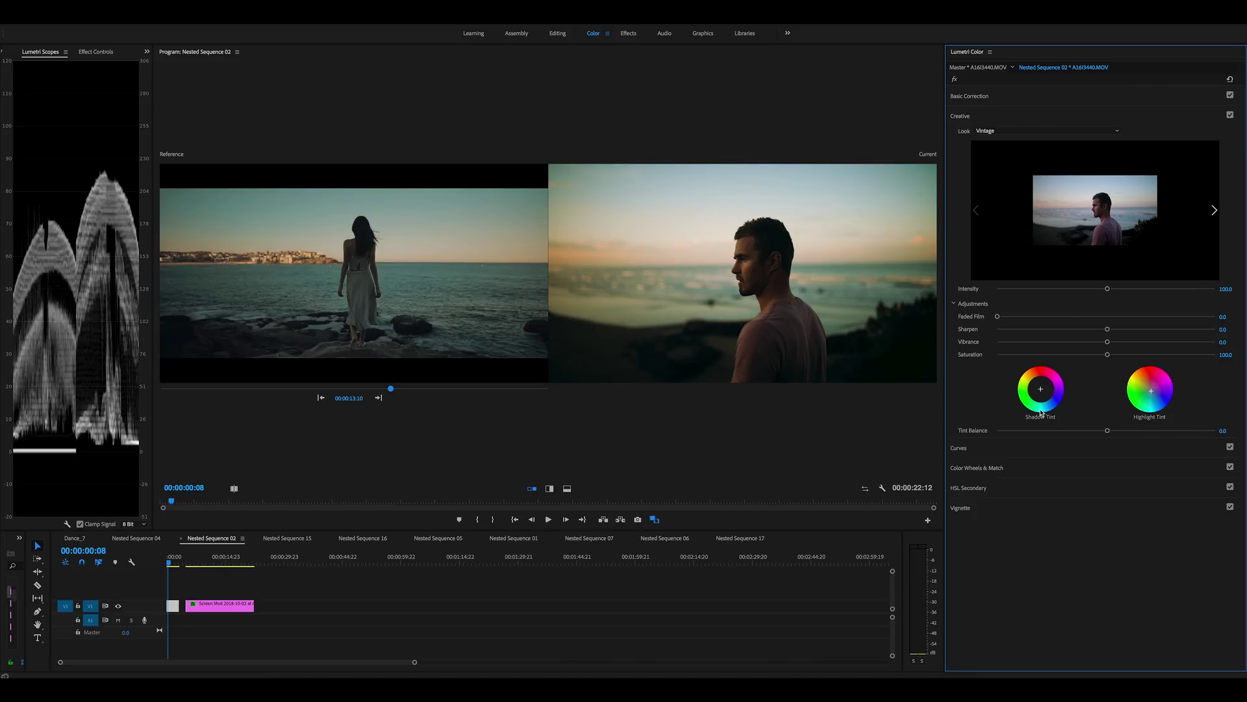
key(ctrl+z)
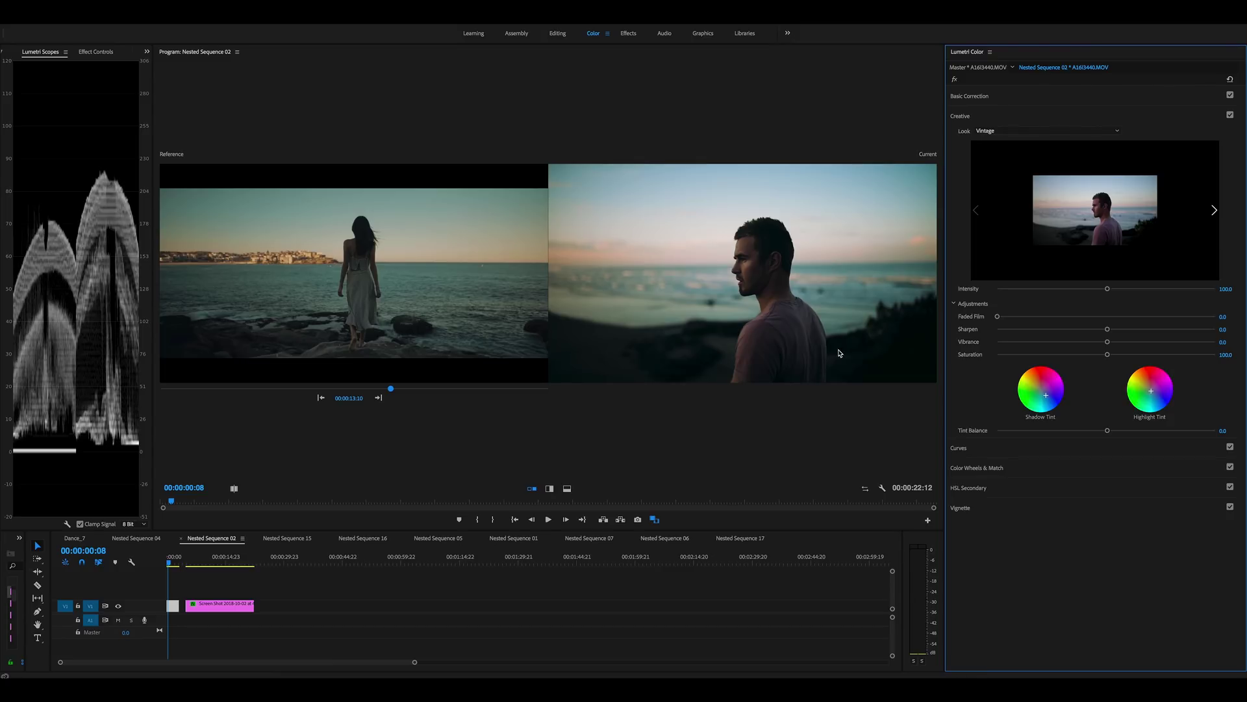
double_click(1145, 388)
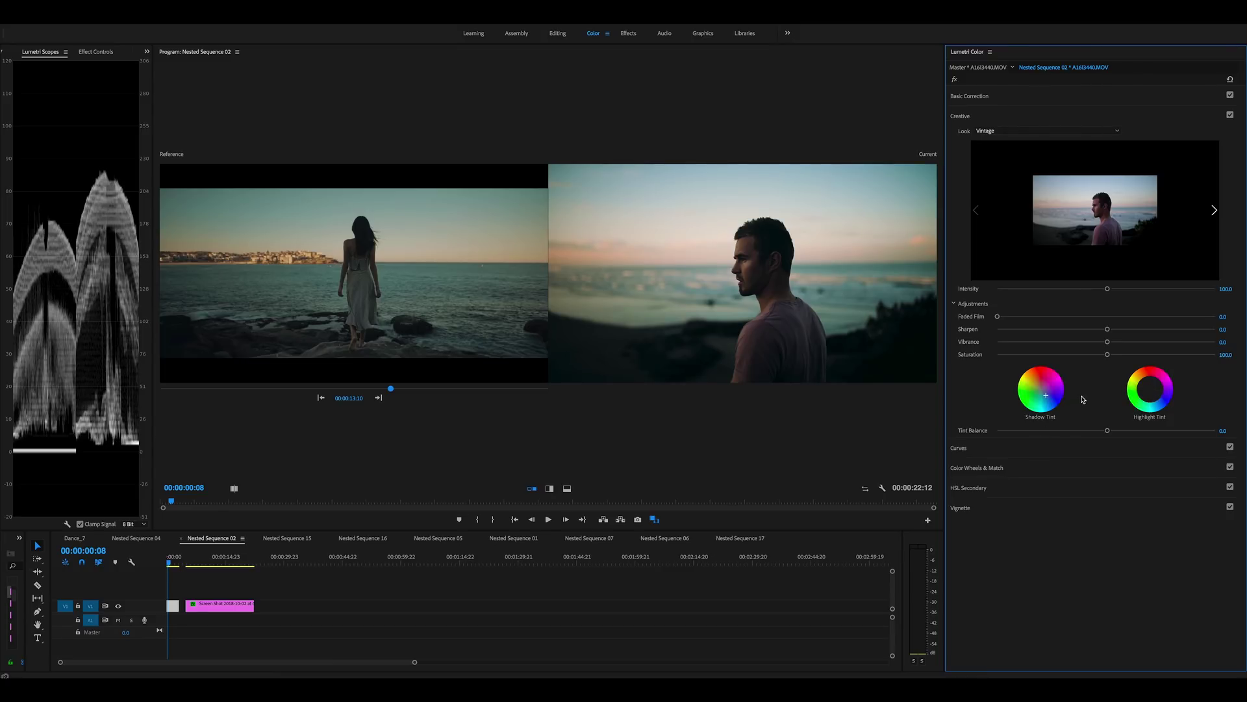
key(ctrl+z)
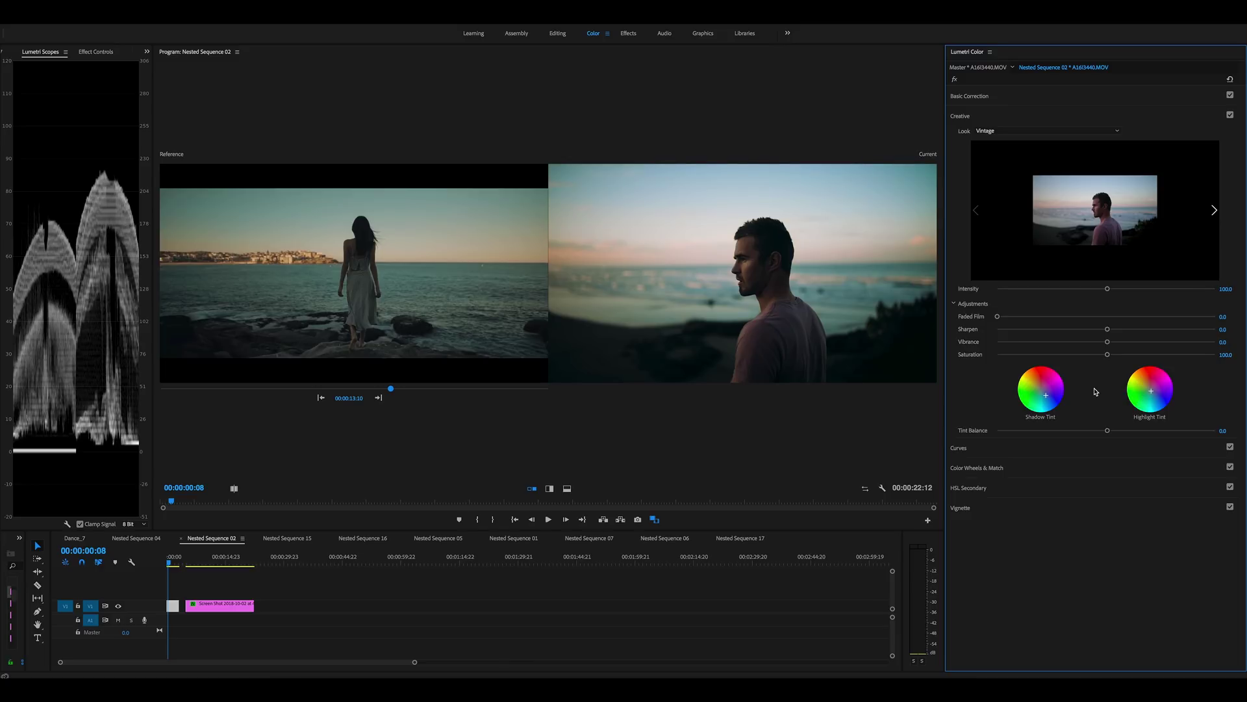
double_click(1151, 389)
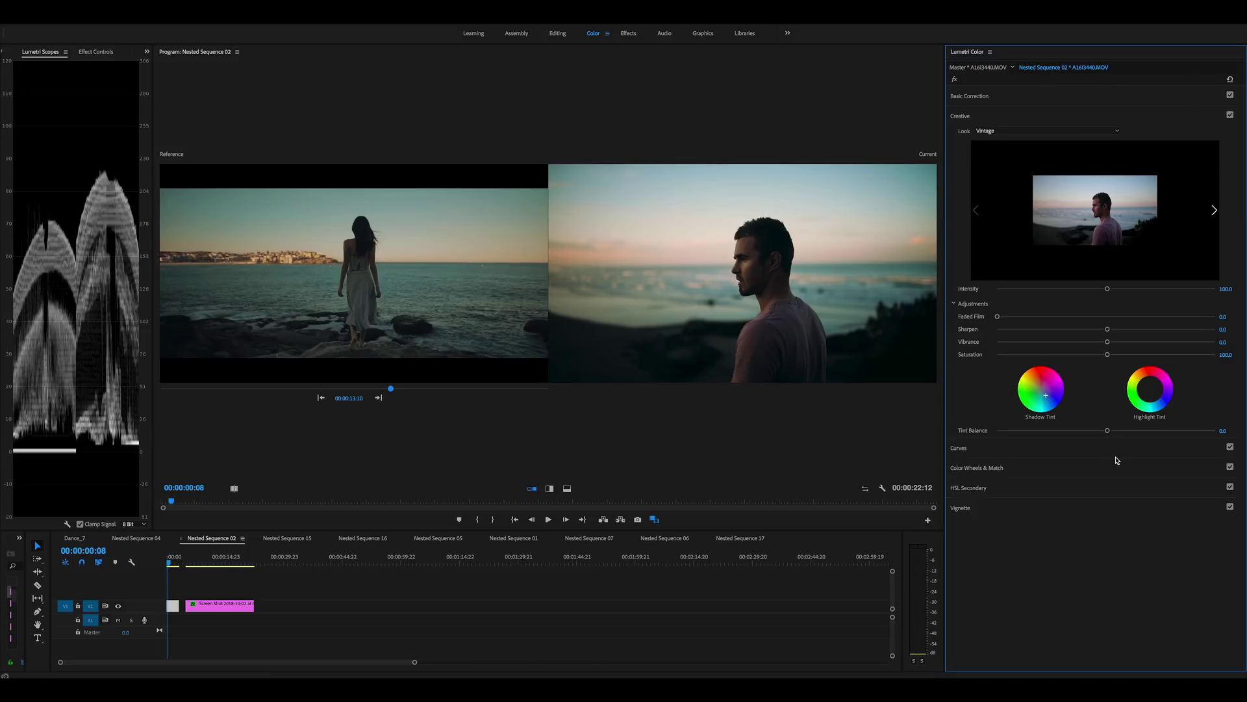
Try resetting the profile clip's RGB curve to a straight line, and undo the reset
click(963, 452)
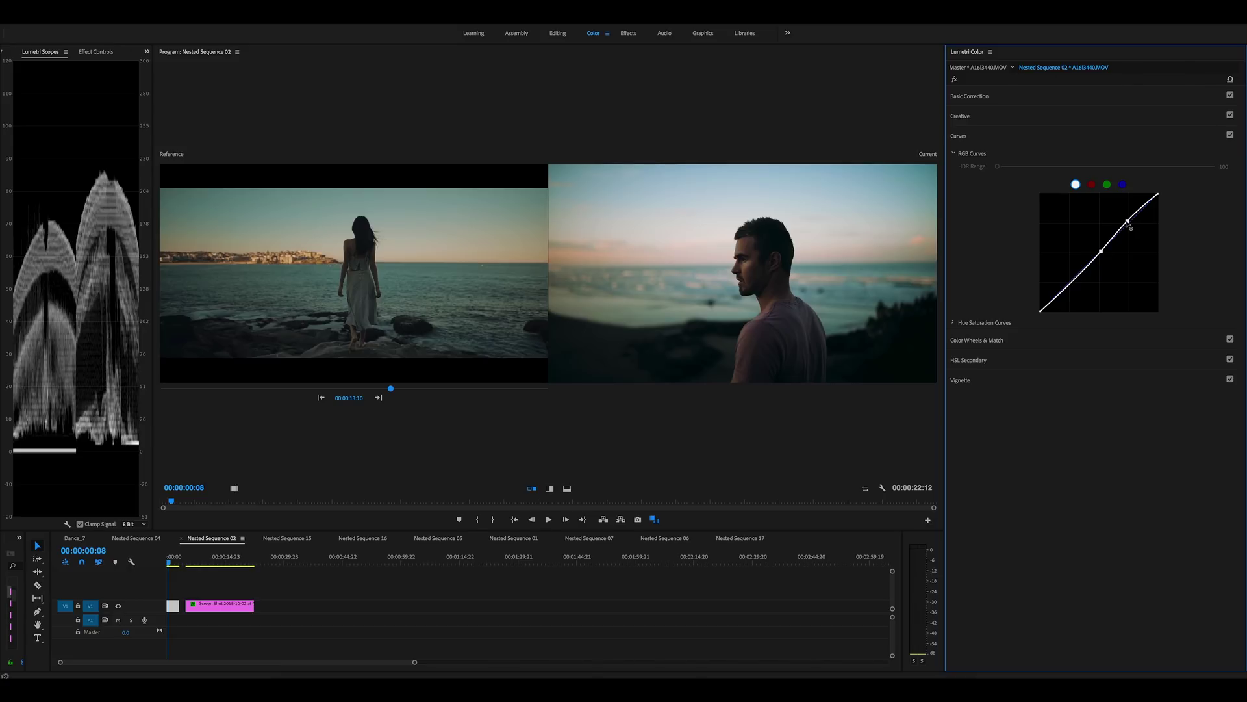
double_click(1129, 223)
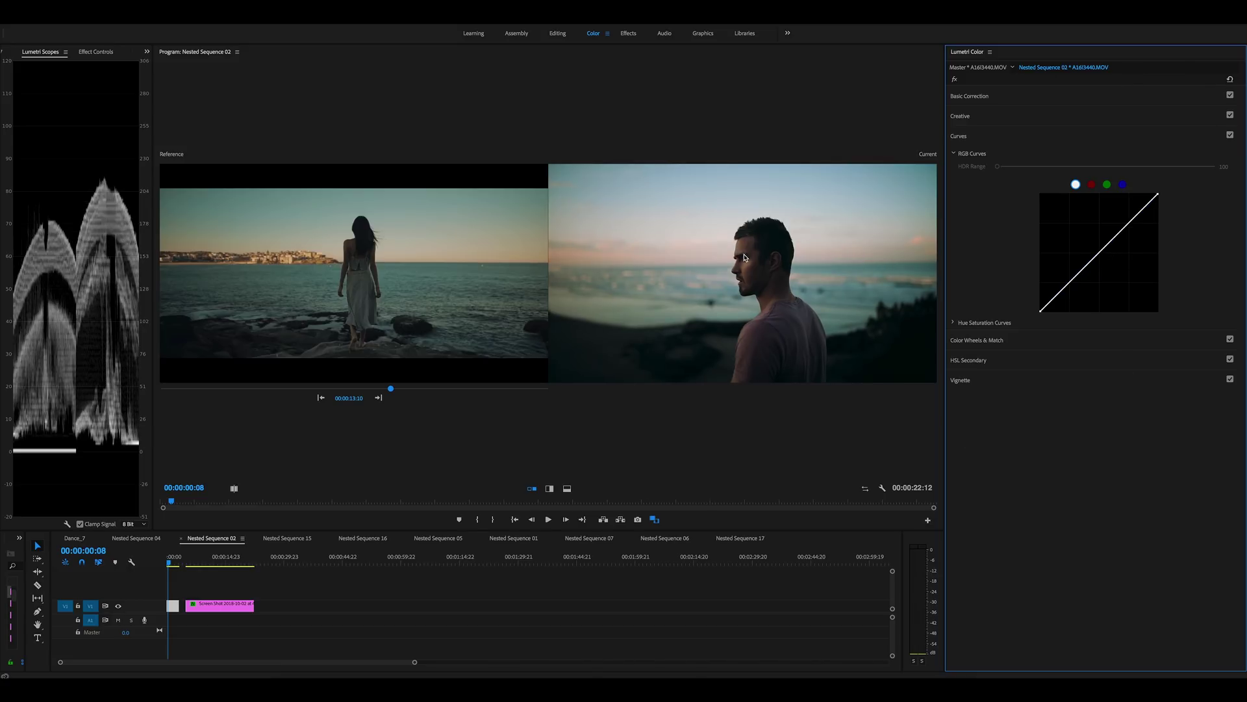
key(ctrl+z)
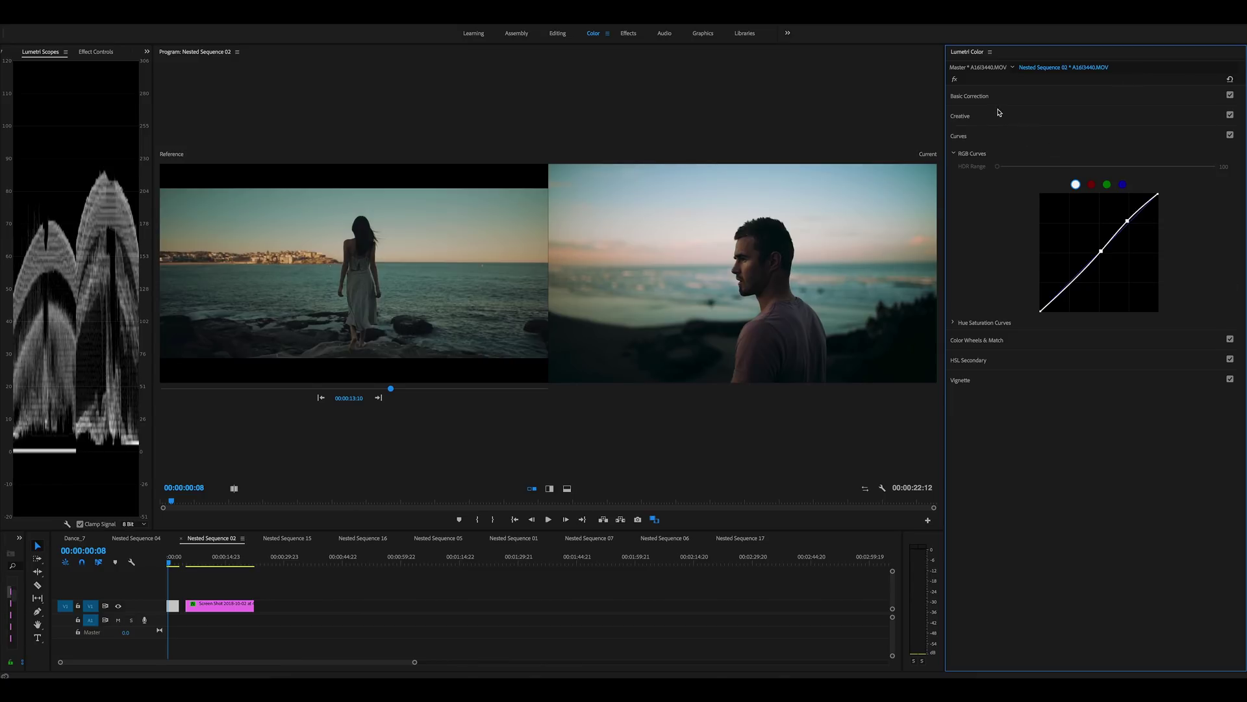
Review the profile clip's Basic Correction, Curves, Creative and Color Wheels settings against the reference image
click(983, 96)
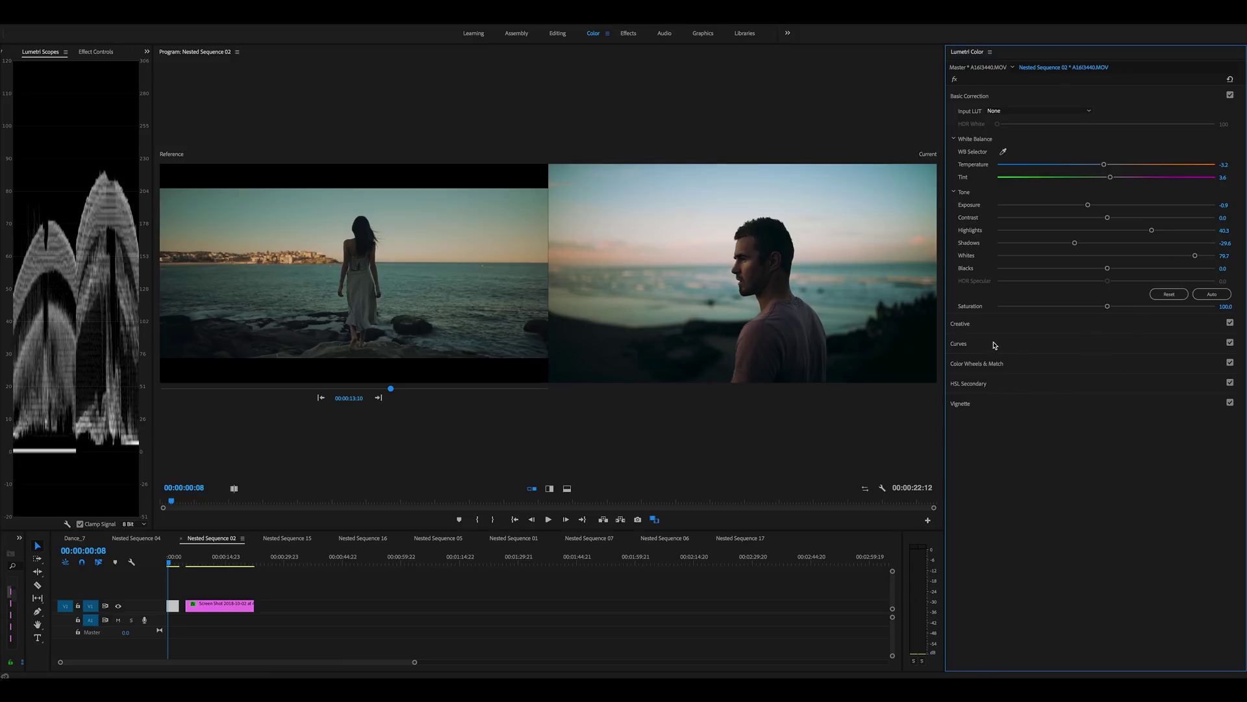
click(968, 345)
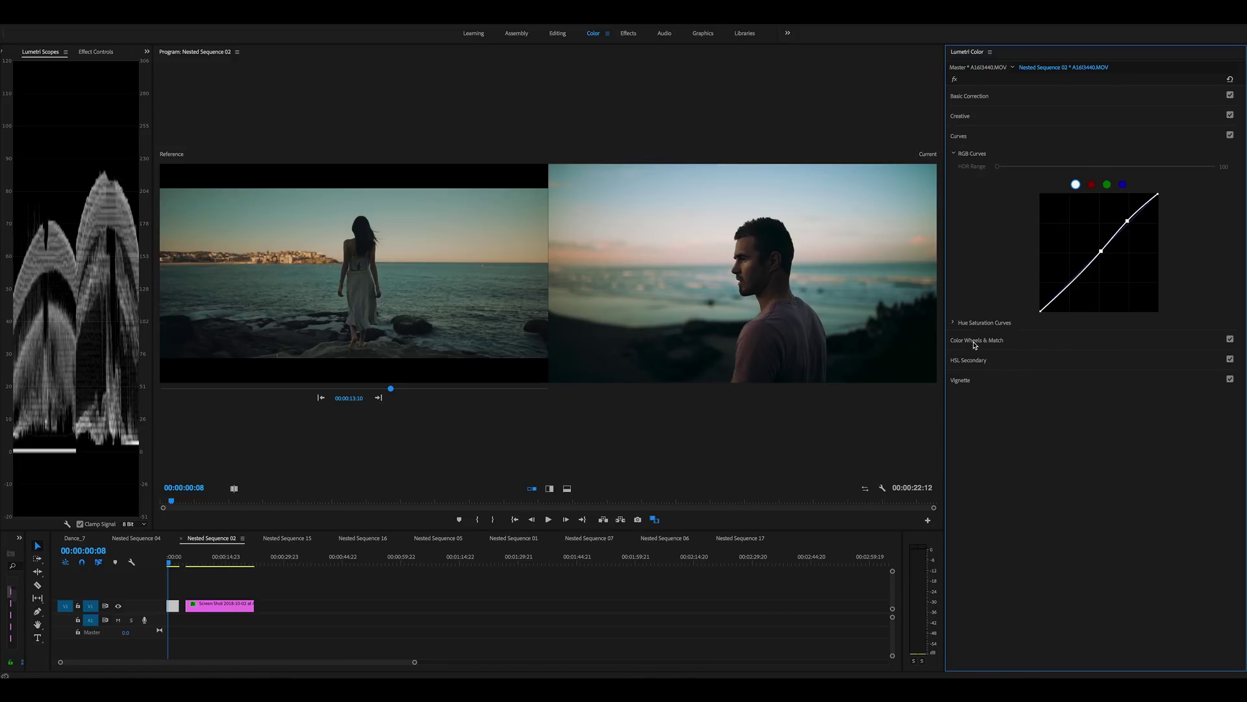
click(969, 117)
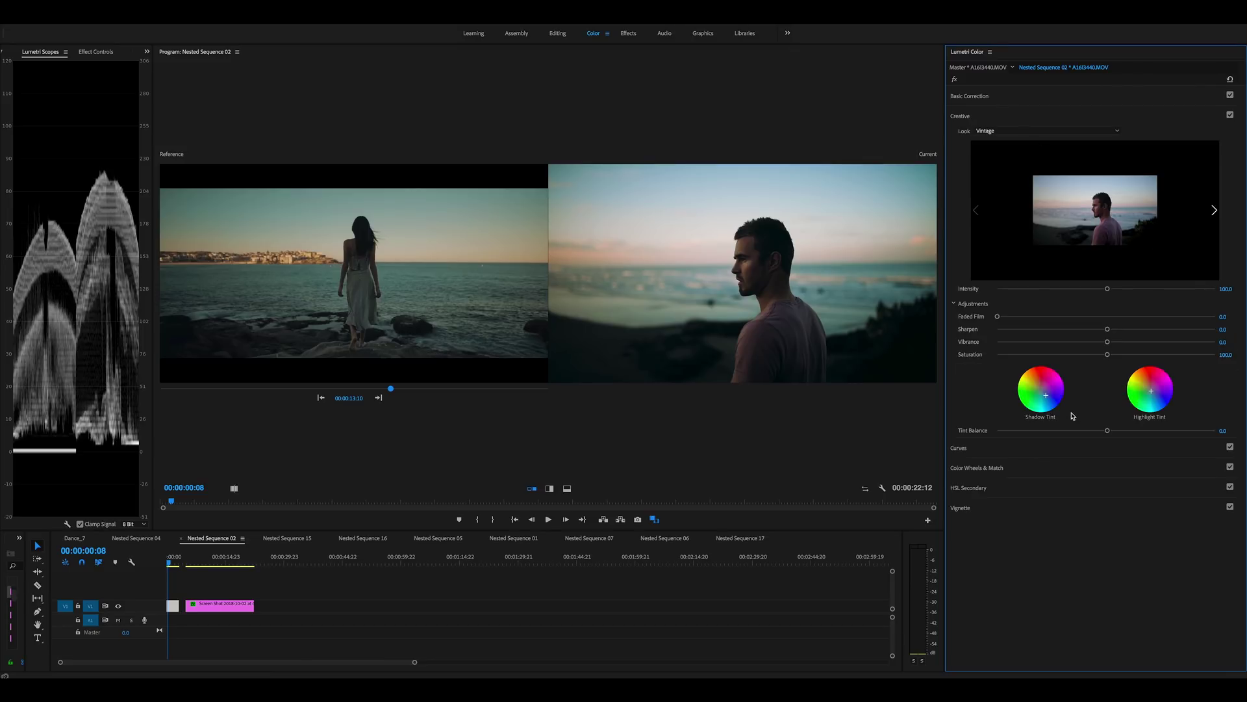
click(983, 468)
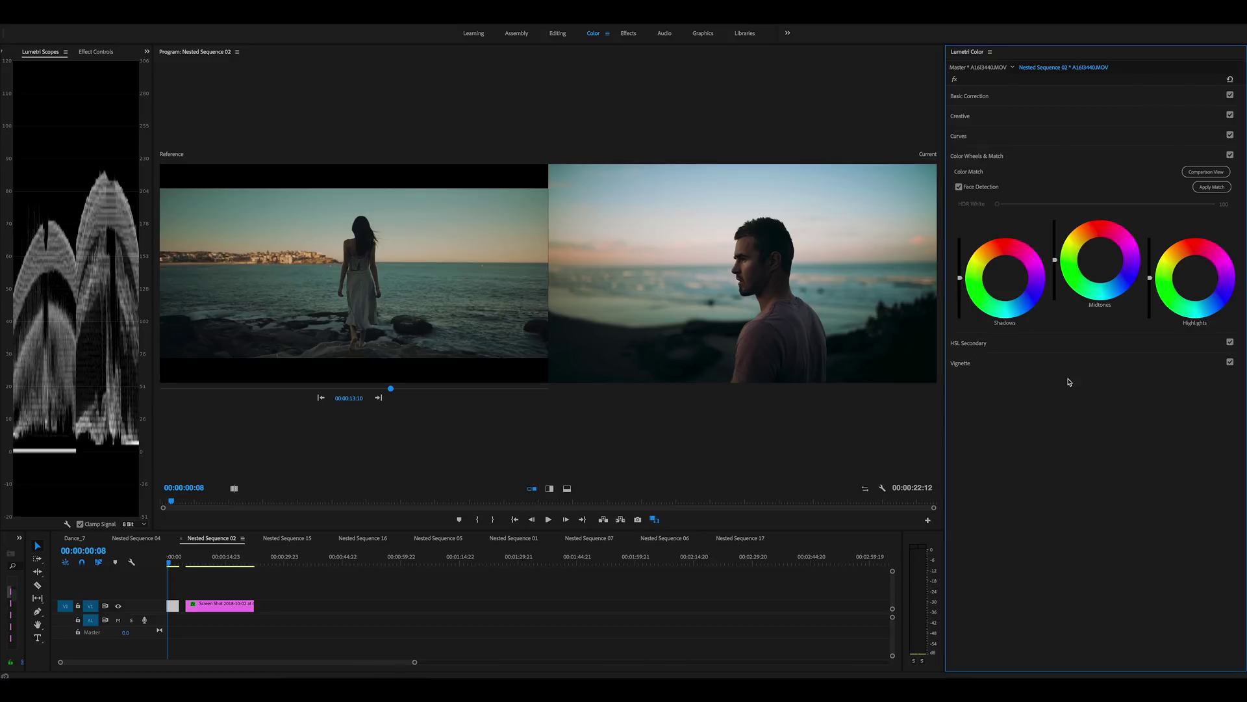
click(980, 96)
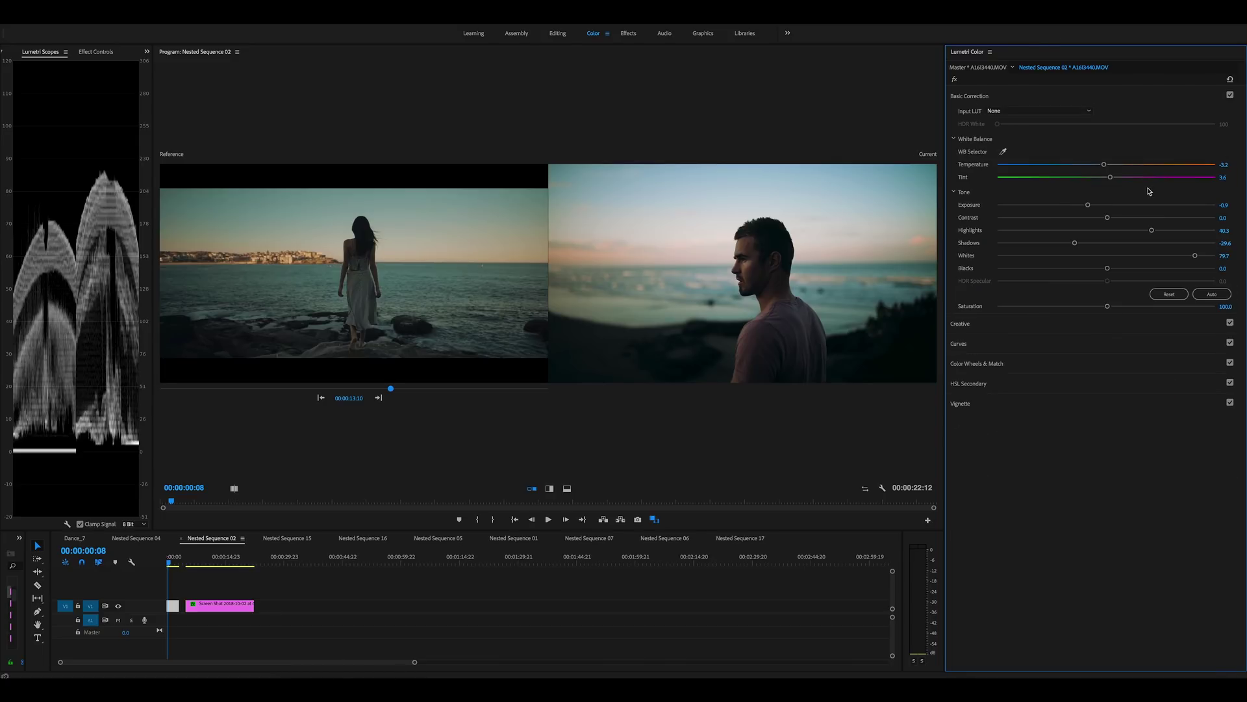